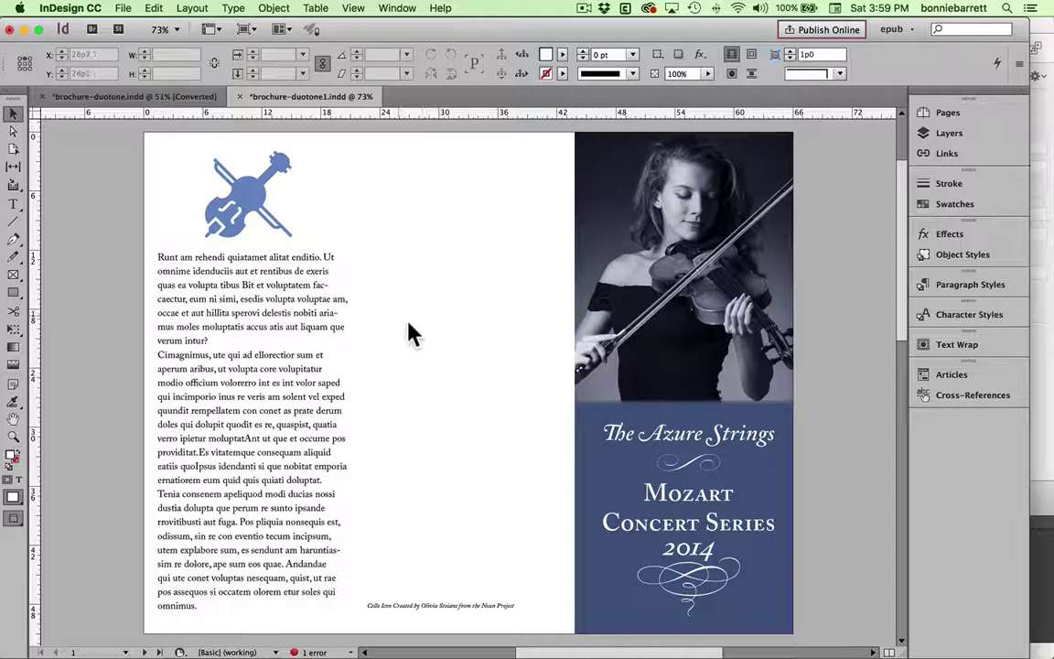
# - Examine the brochure's violinist photo, its color swatches and the blue cello icon above the text column
pyautogui.click(674, 293)
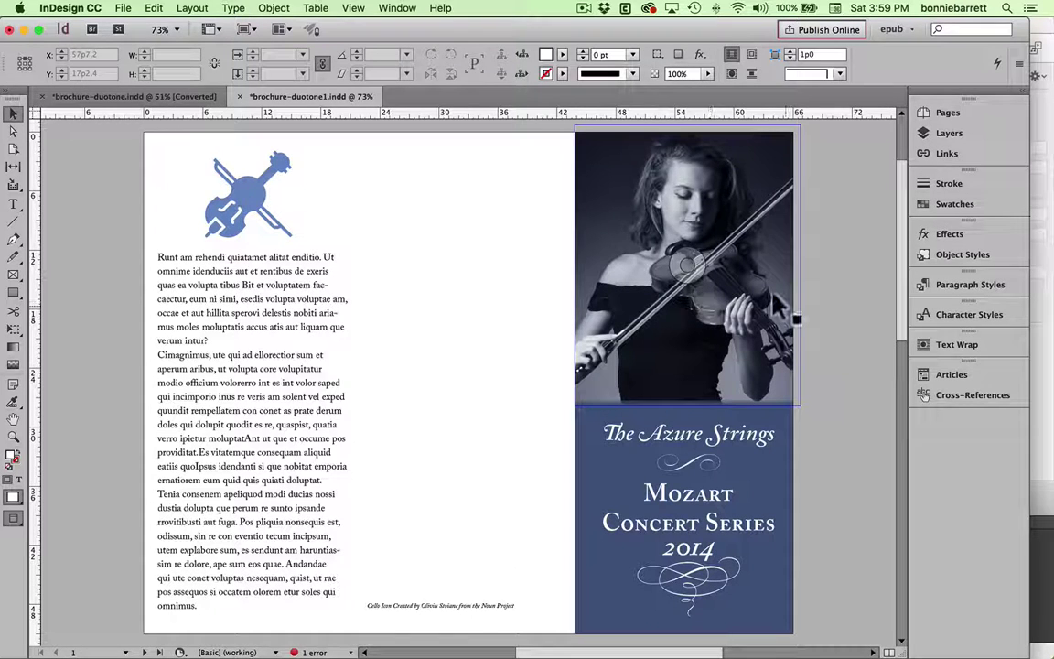
pyautogui.click(868, 221)
pyautogui.click(960, 201)
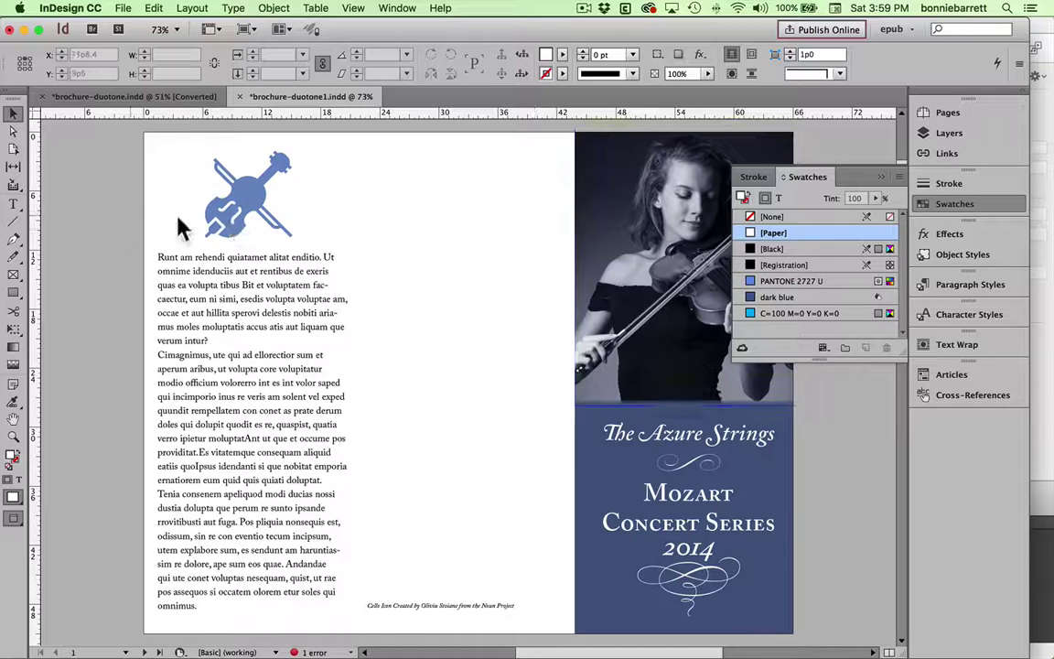
pyautogui.click(261, 174)
pyautogui.moveTo(254, 161); pyautogui.dragTo(261, 159)
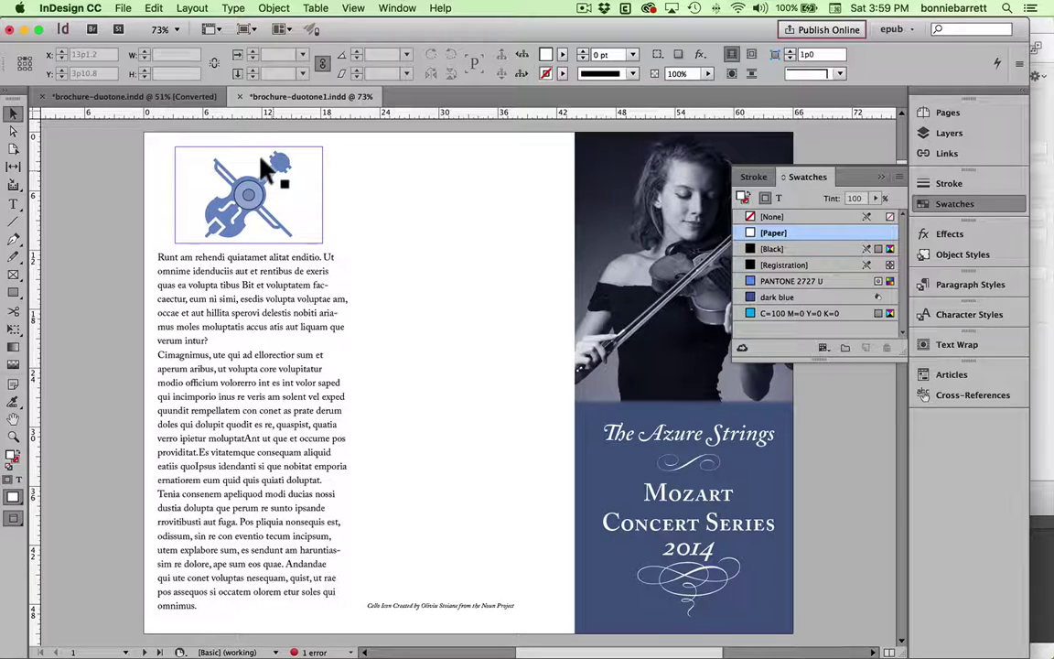
pyautogui.moveTo(261, 159); pyautogui.dragTo(275, 158)
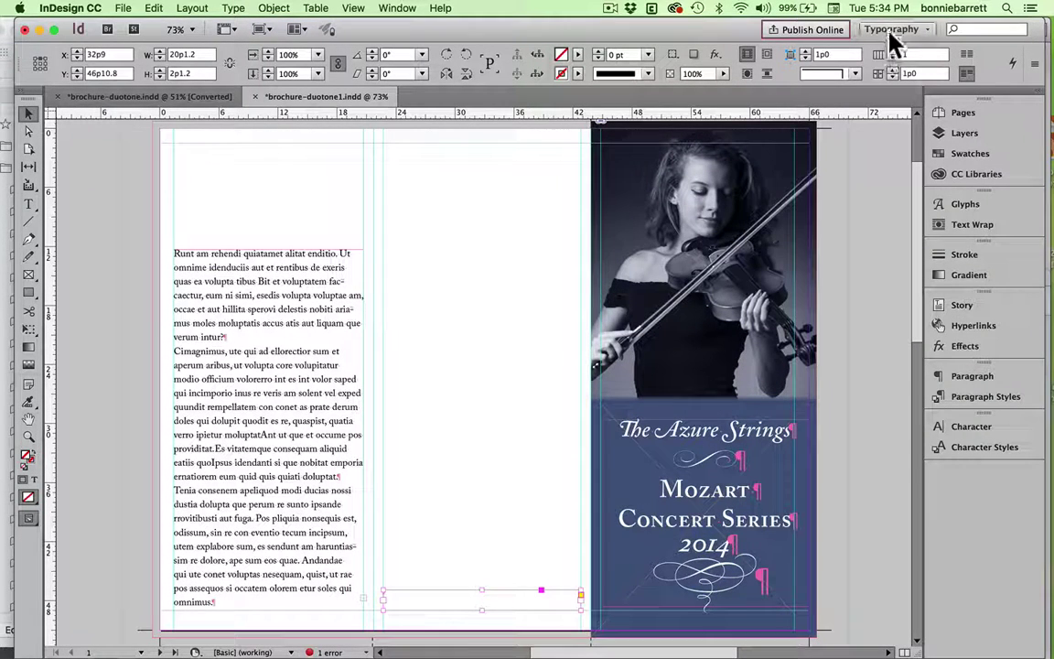
# - Switch the workspace to epub and show the document's full swatch list, including PANTONE 2727 U and dark blue
pyautogui.click(888, 27)
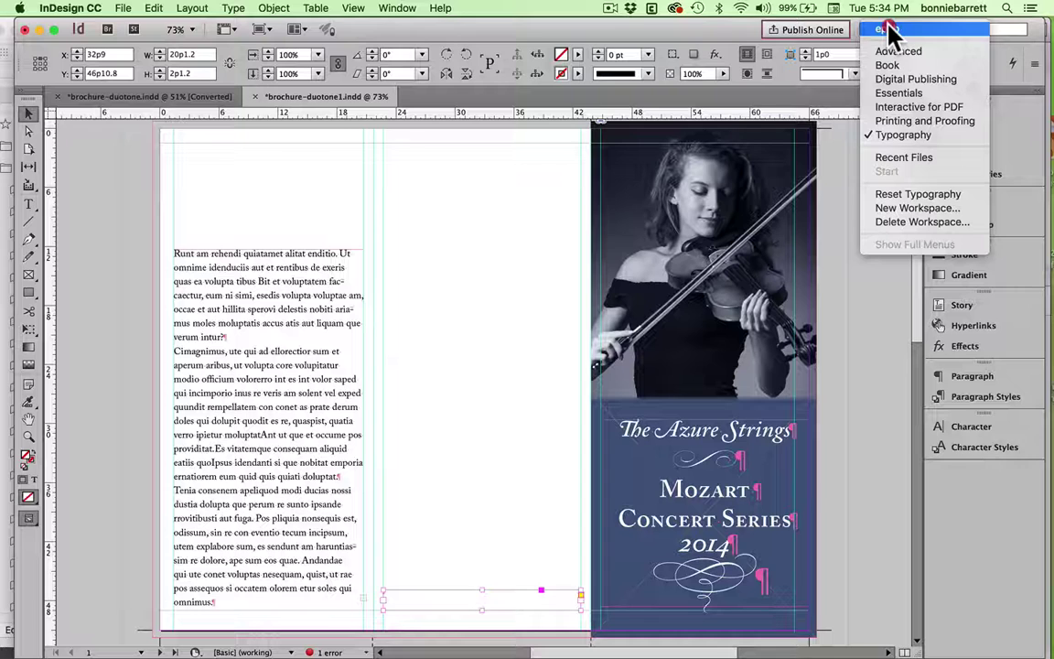
pyautogui.click(886, 30)
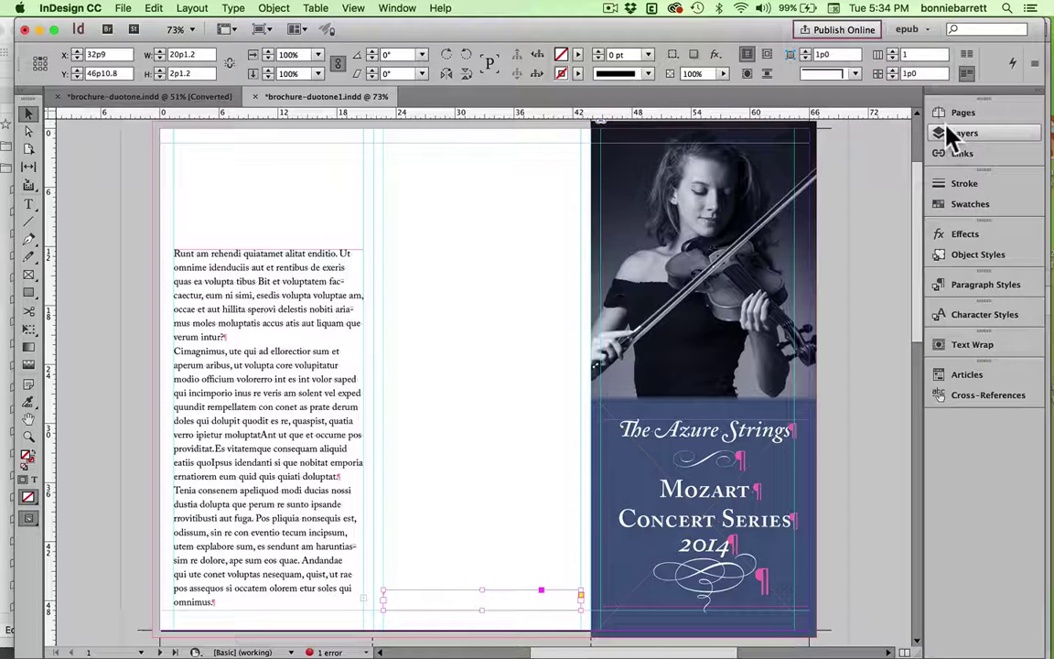
pyautogui.click(971, 204)
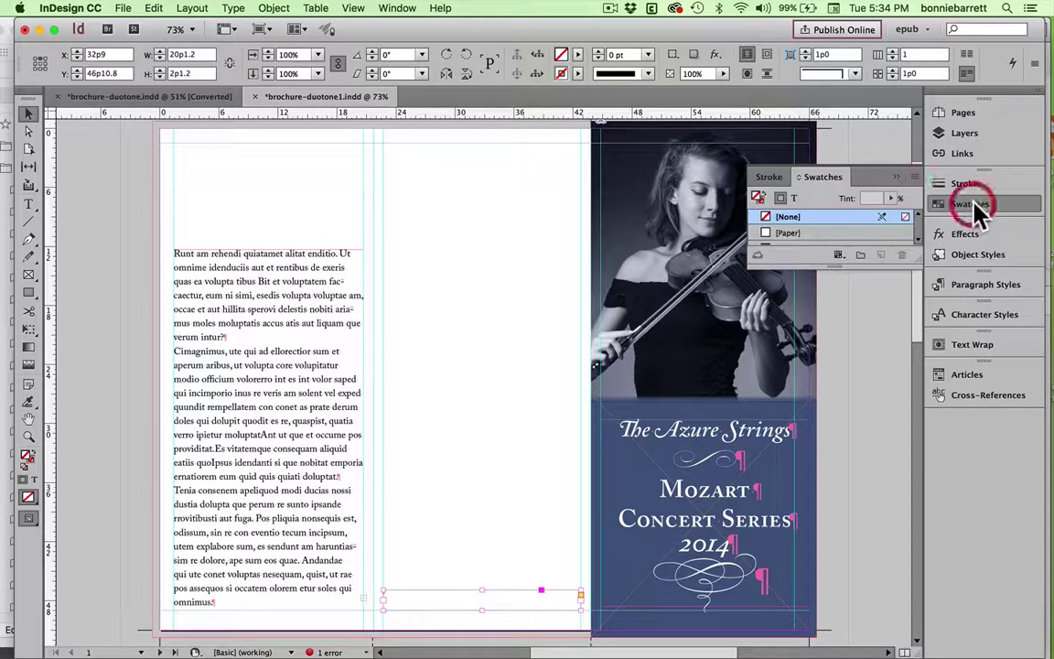
pyautogui.moveTo(913, 263); pyautogui.dragTo(917, 359)
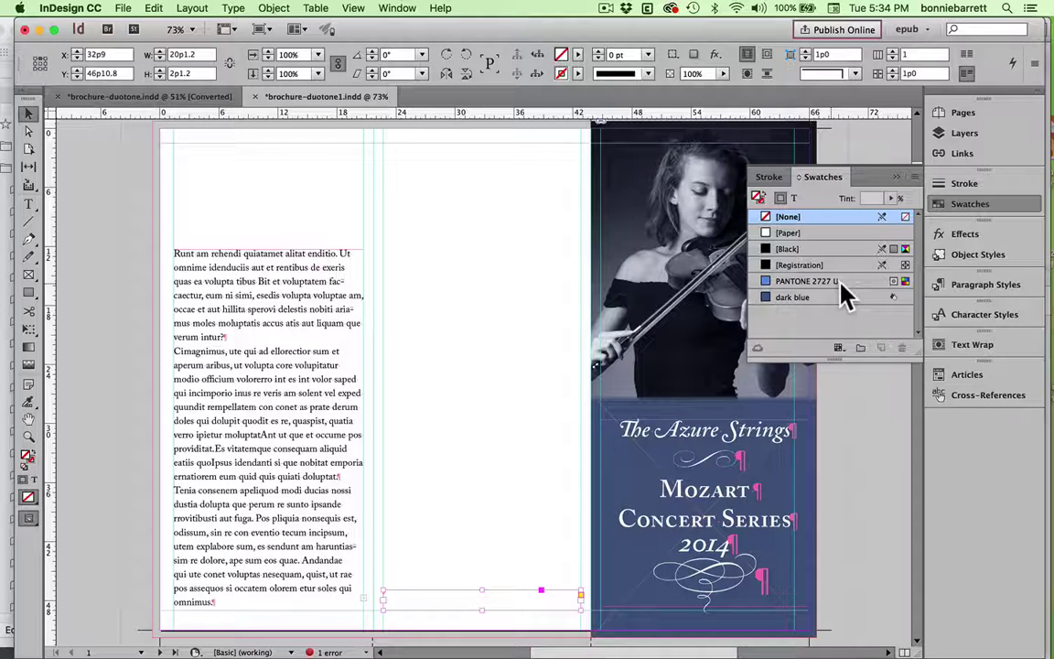
# - Switch to Safari and search the Noun Project site for "cello"
pyautogui.moveTo(8, 405)
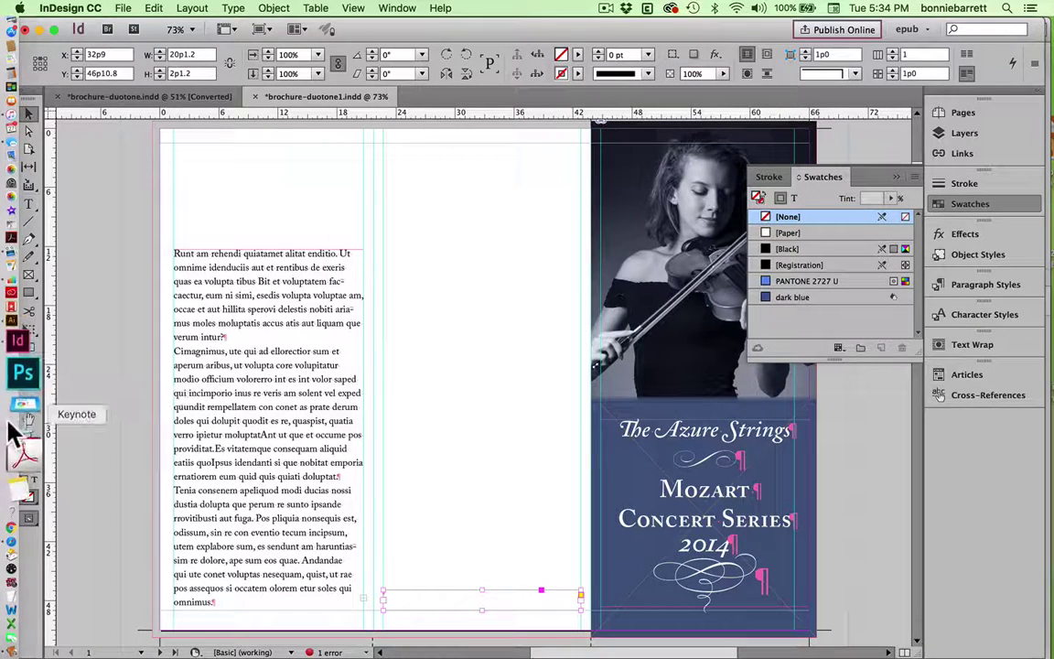
pyautogui.click(23, 489)
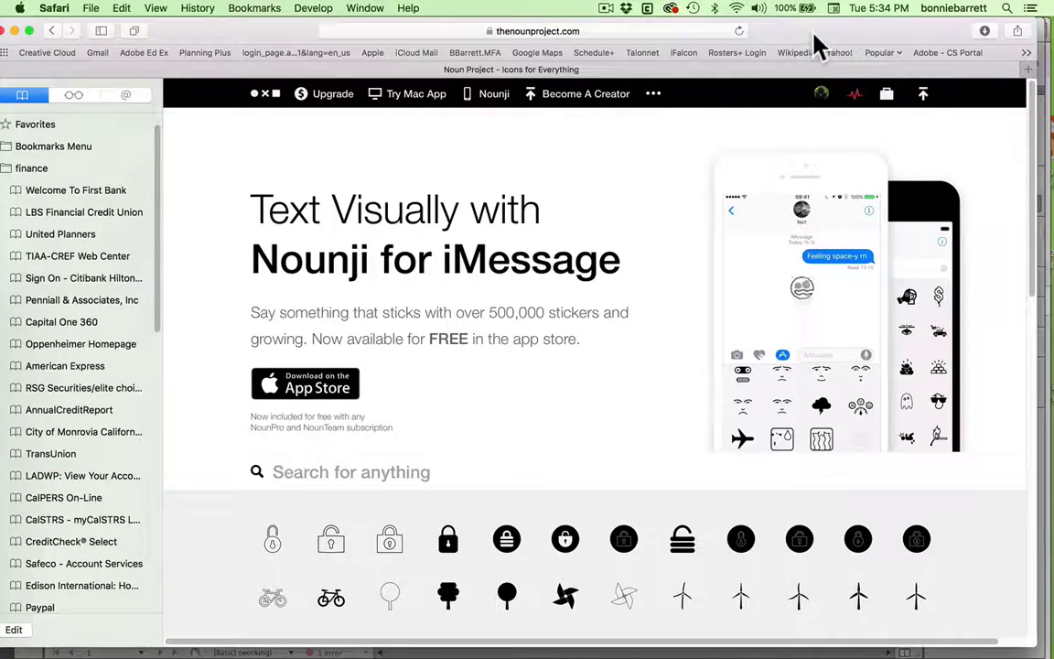
pyautogui.moveTo(814, 35)
pyautogui.mouseDown()
pyautogui.moveTo(805, 34)
pyautogui.moveTo(813, 37)
pyautogui.mouseUp()
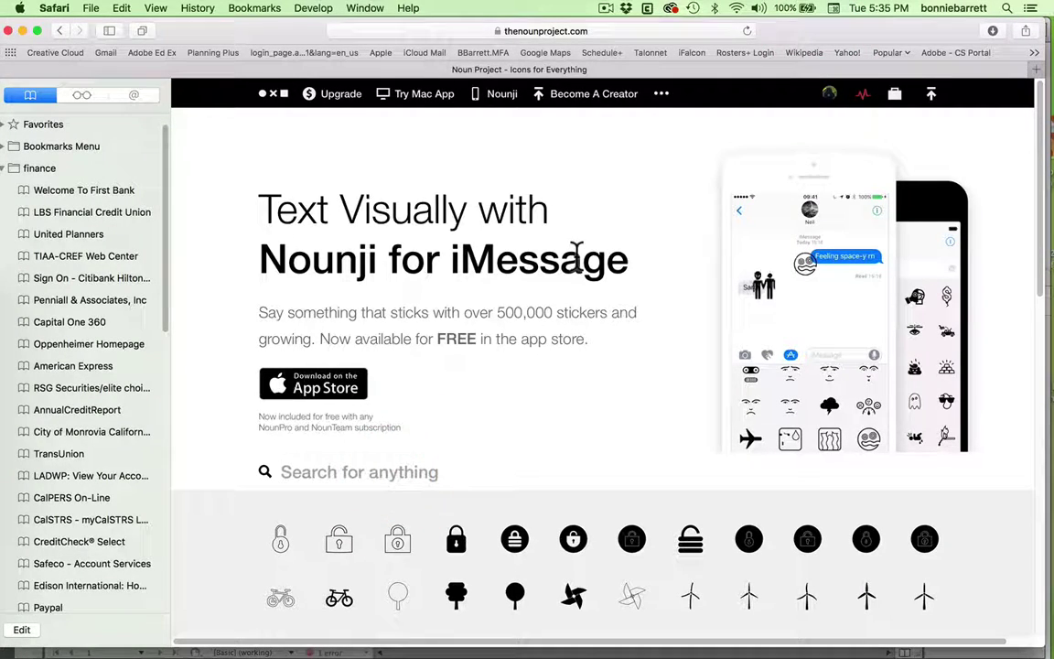
pyautogui.write('cello')
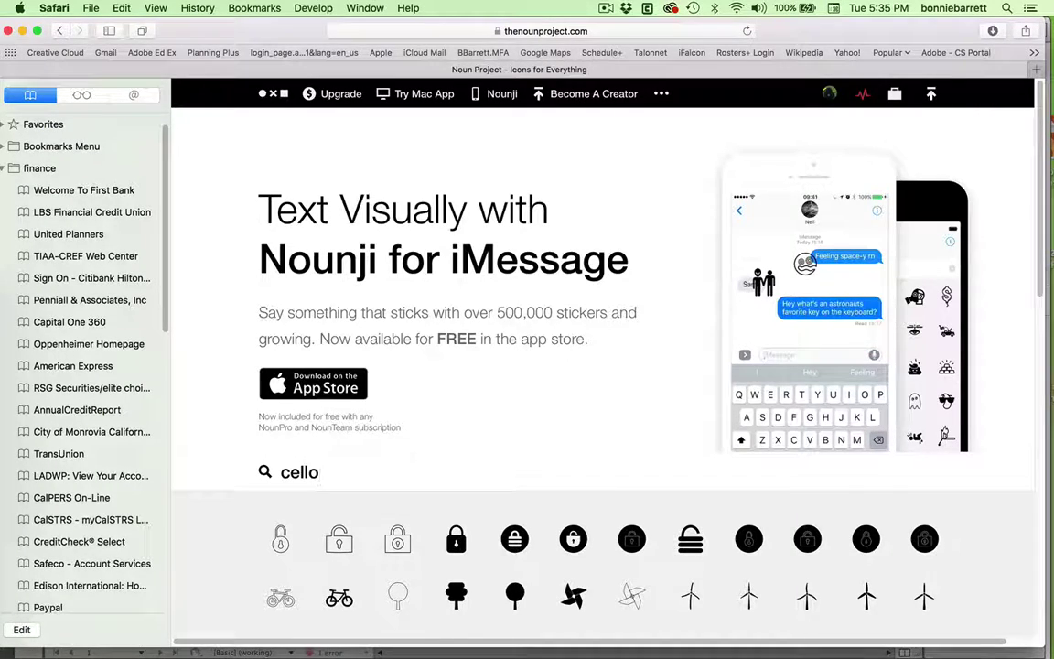
pyautogui.press('Return')
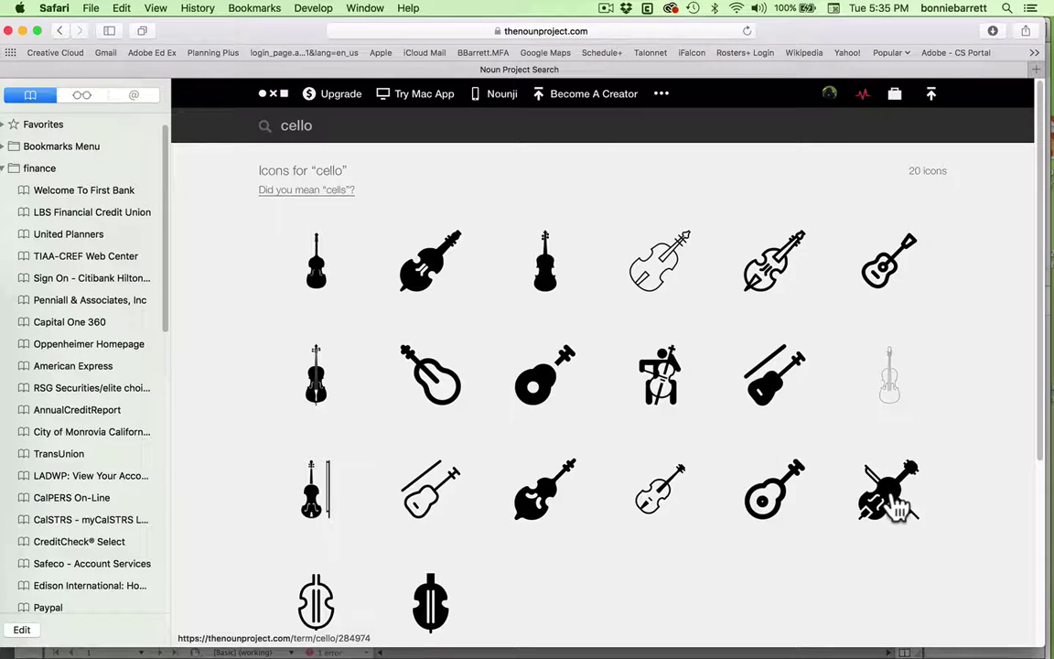
# - Download the solid cello icon with the crossed bow as an SVG, using the Free & Give Credit option
pyautogui.click(892, 497)
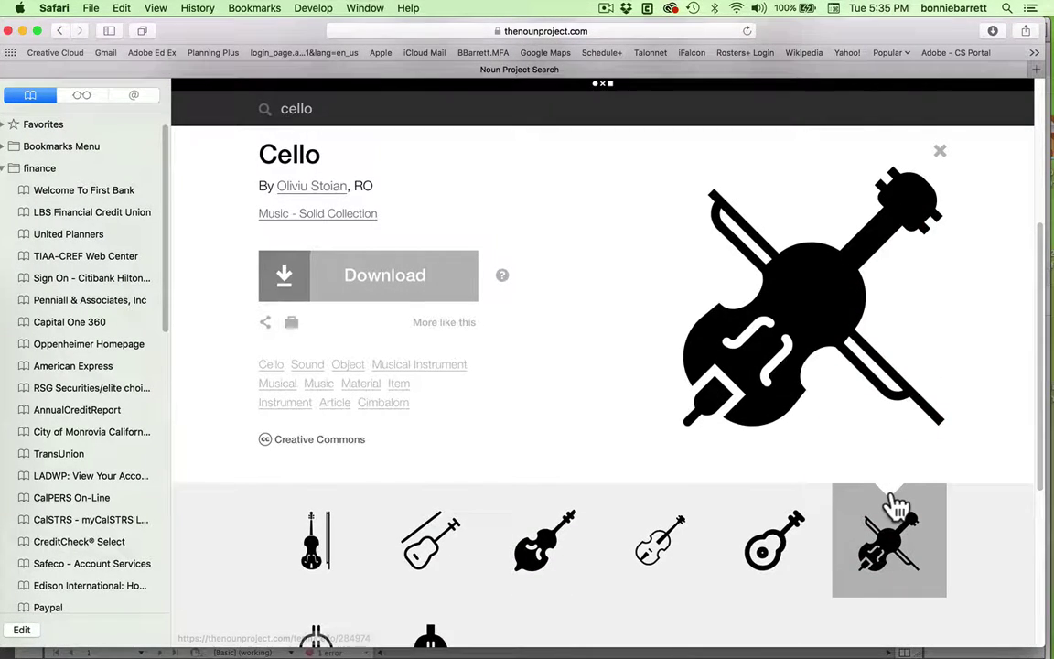
pyautogui.click(415, 294)
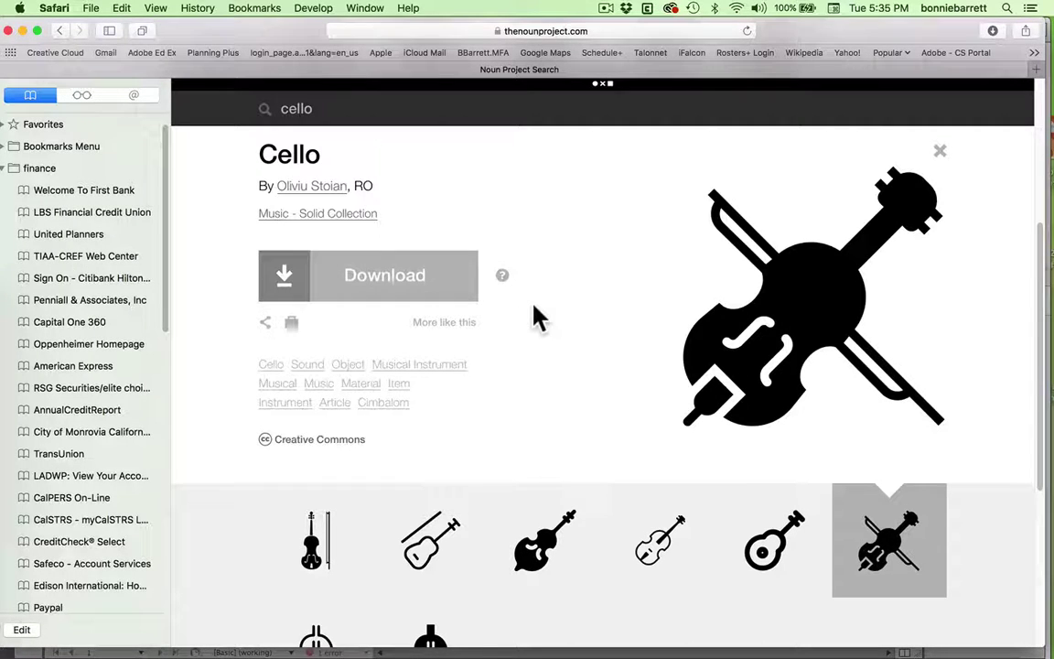
pyautogui.click(416, 286)
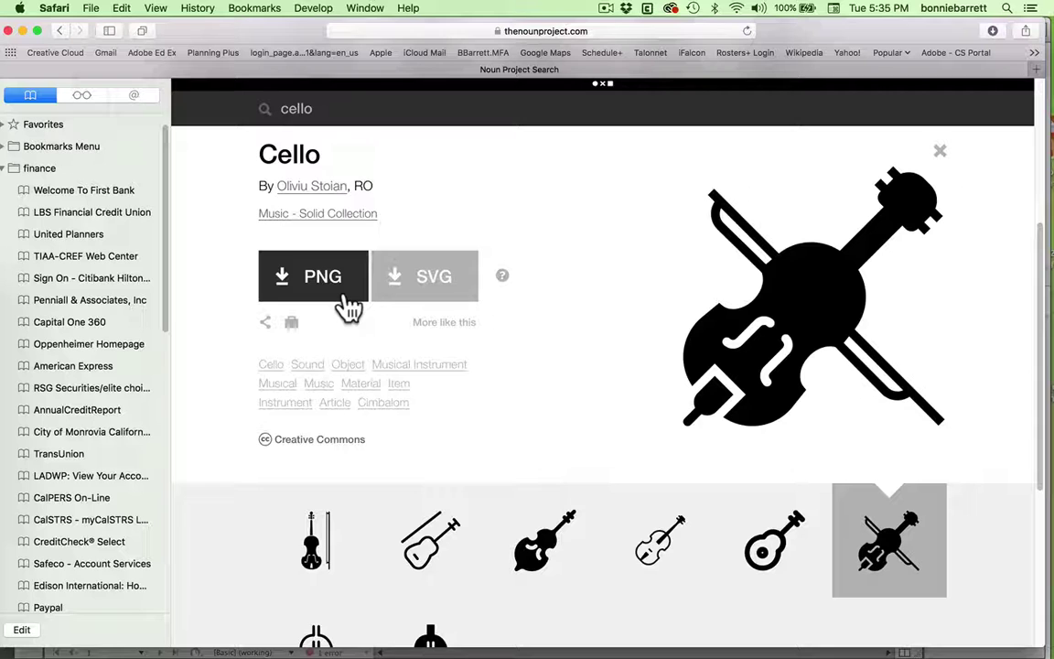
pyautogui.click(428, 295)
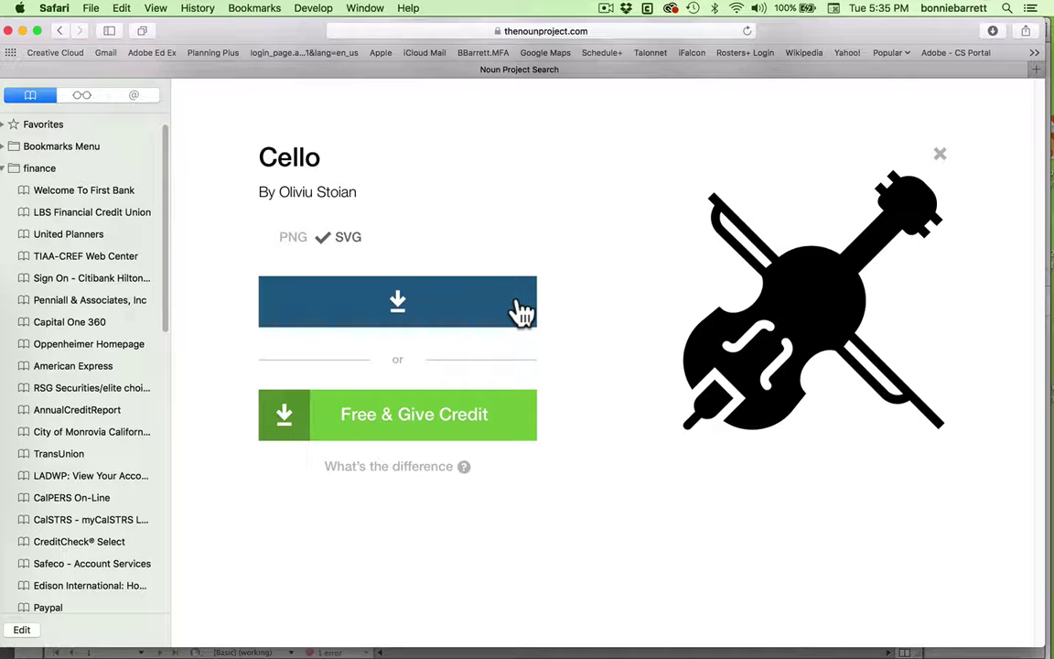
pyautogui.click(508, 432)
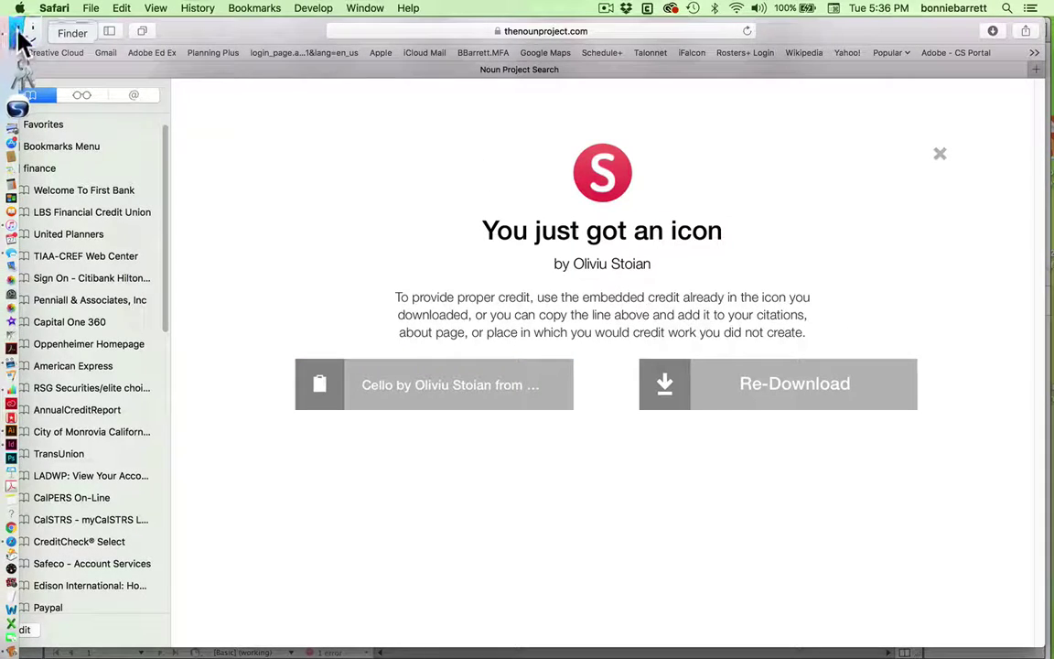
# - Switch to Finder and open noun_284974_cc.svg from the brochure-duotone1 Folder in Adobe Illustrator CC 2015.3
pyautogui.click(22, 38)
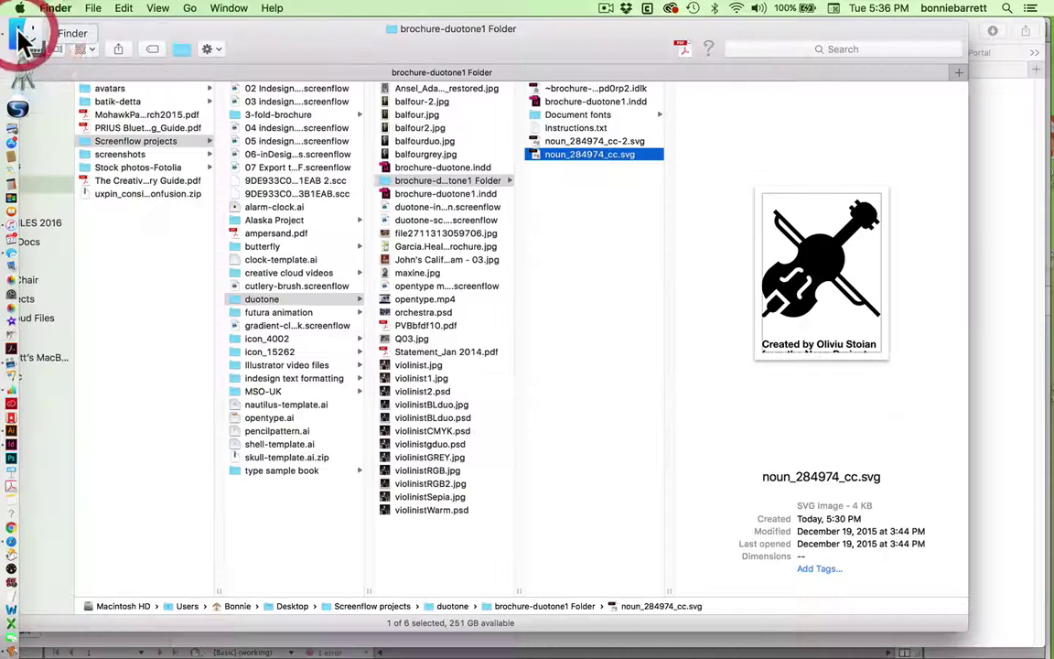
pyautogui.rightClick(629, 163)
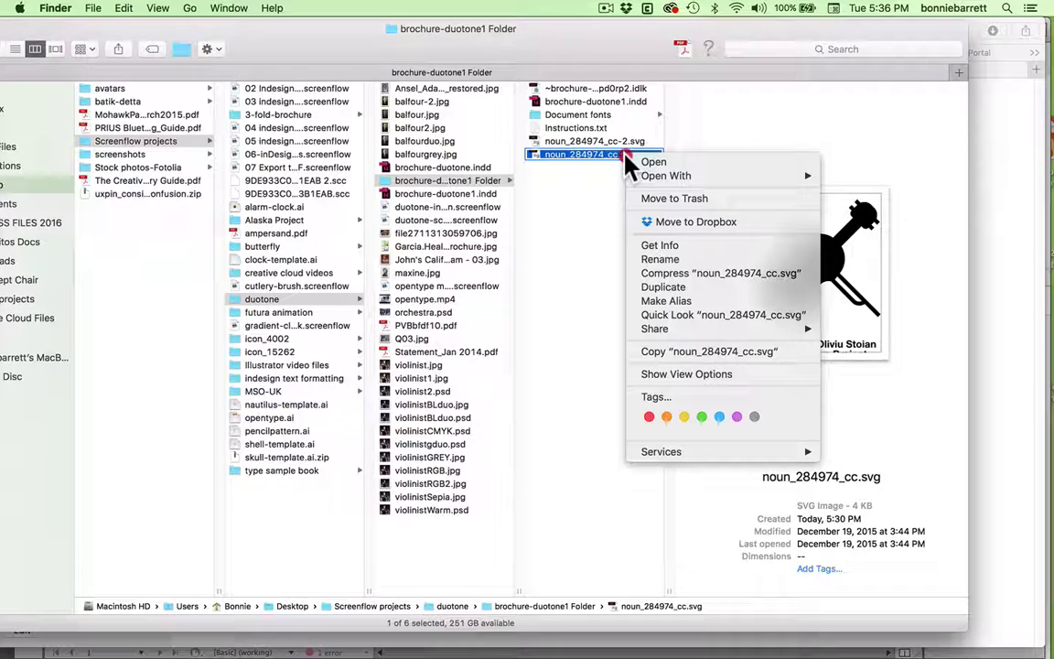
pyautogui.moveTo(644, 176)
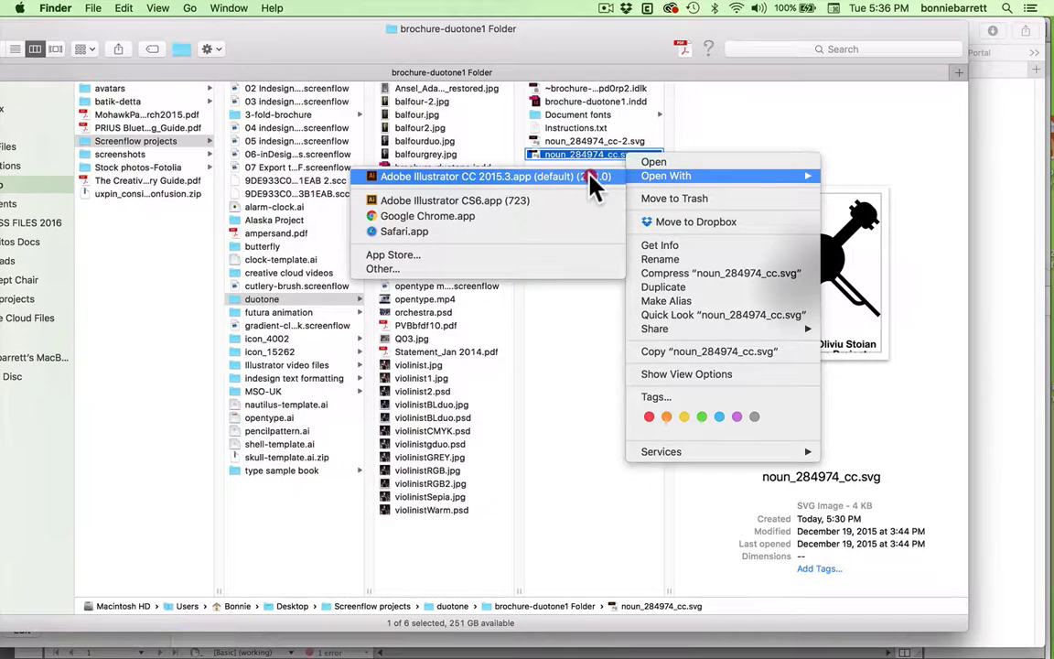
pyautogui.click(592, 183)
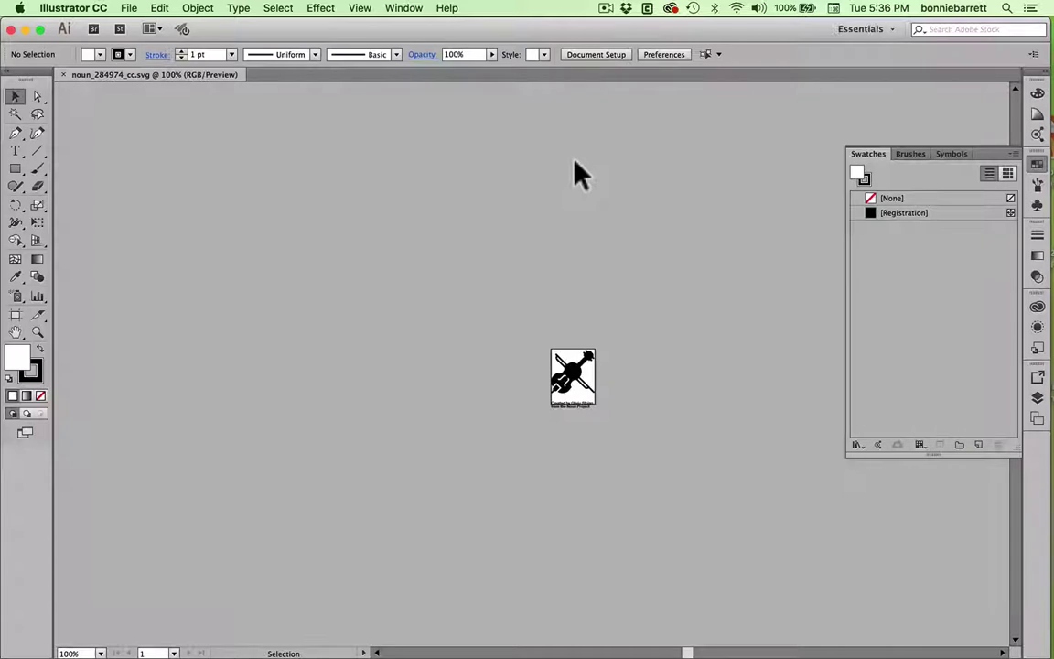
# - Convert the cello icon document's color mode to CMYK Color
pyautogui.click(38, 331)
pyautogui.moveTo(534, 325); pyautogui.dragTo(616, 437)
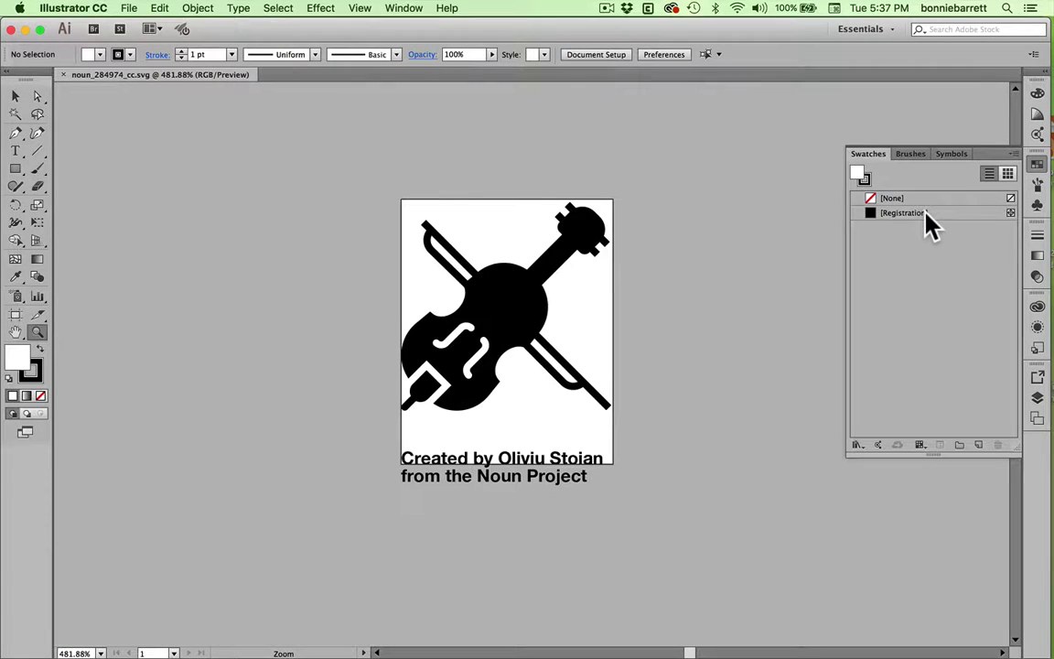
pyautogui.click(129, 11)
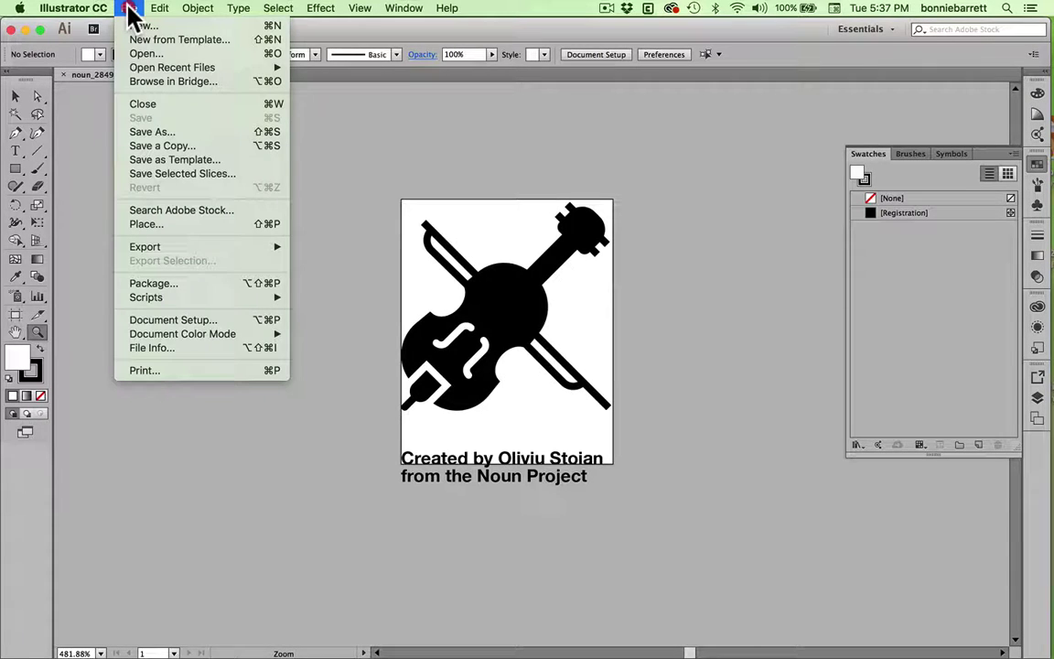
pyautogui.moveTo(216, 334)
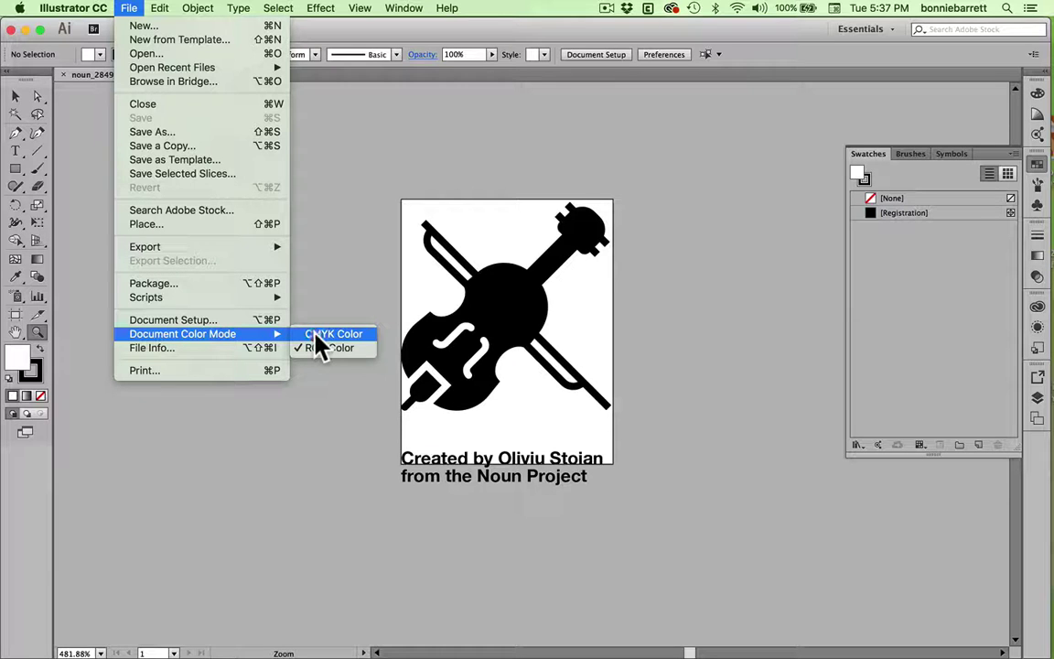
pyautogui.click(315, 335)
pyautogui.click(320, 335)
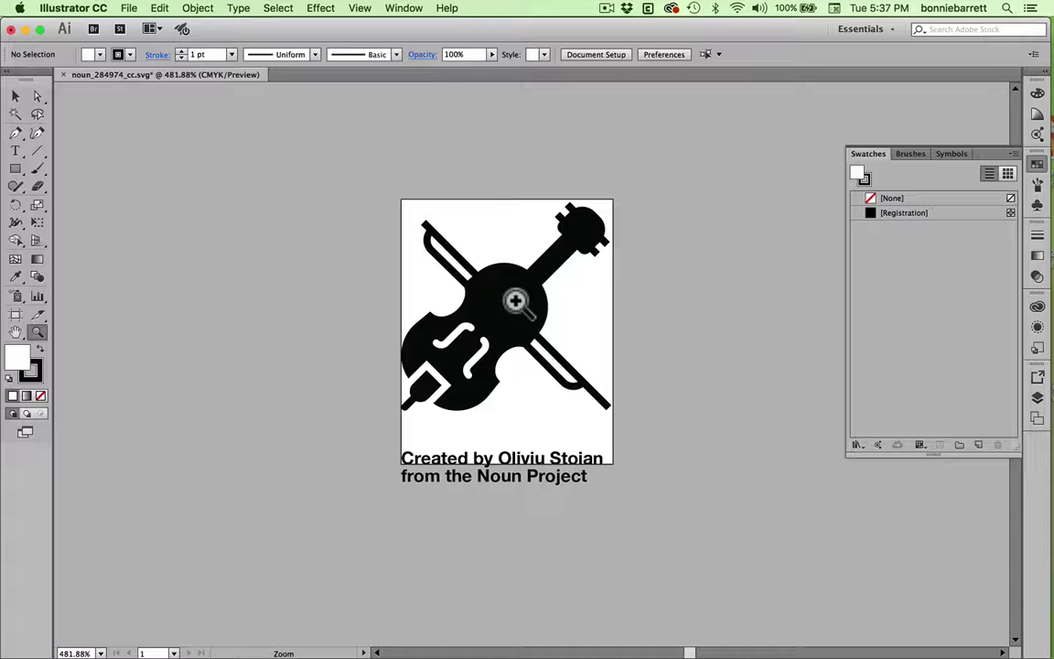
# - Find color 2727 in the PANTONE+ Solid Uncoated color book, add it to the document's swatches, and close the library
pyautogui.click(857, 446)
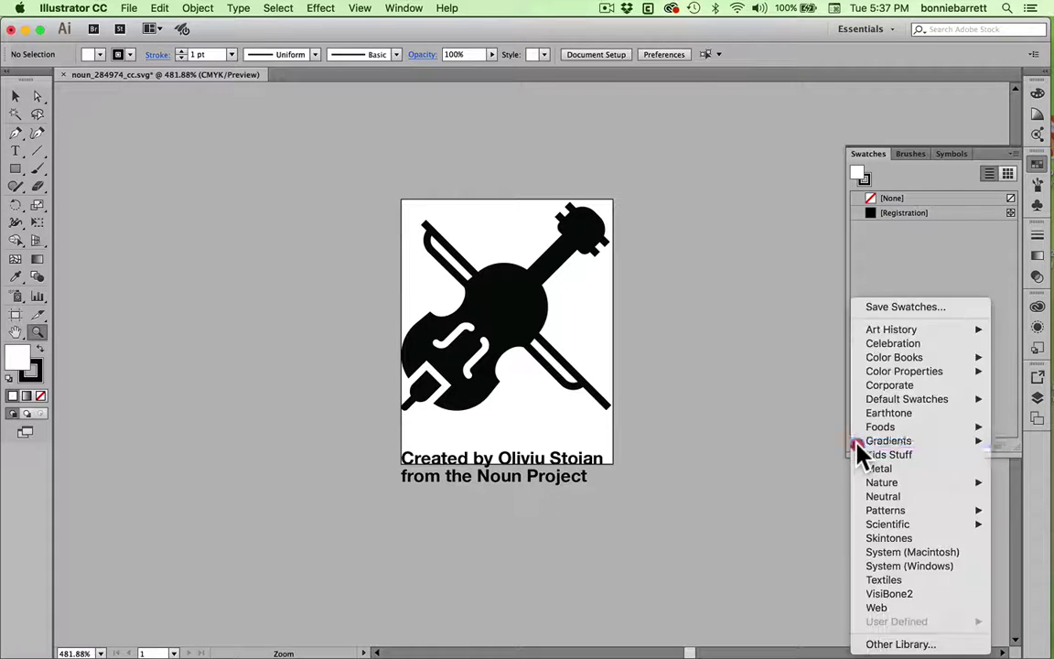
pyautogui.moveTo(858, 448)
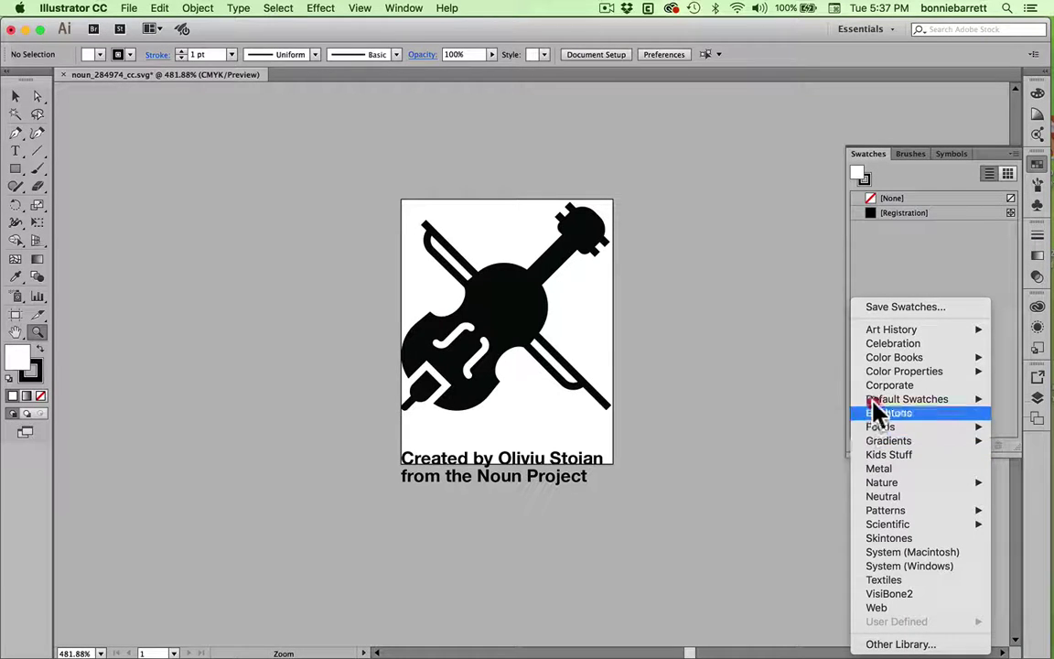
pyautogui.moveTo(876, 358)
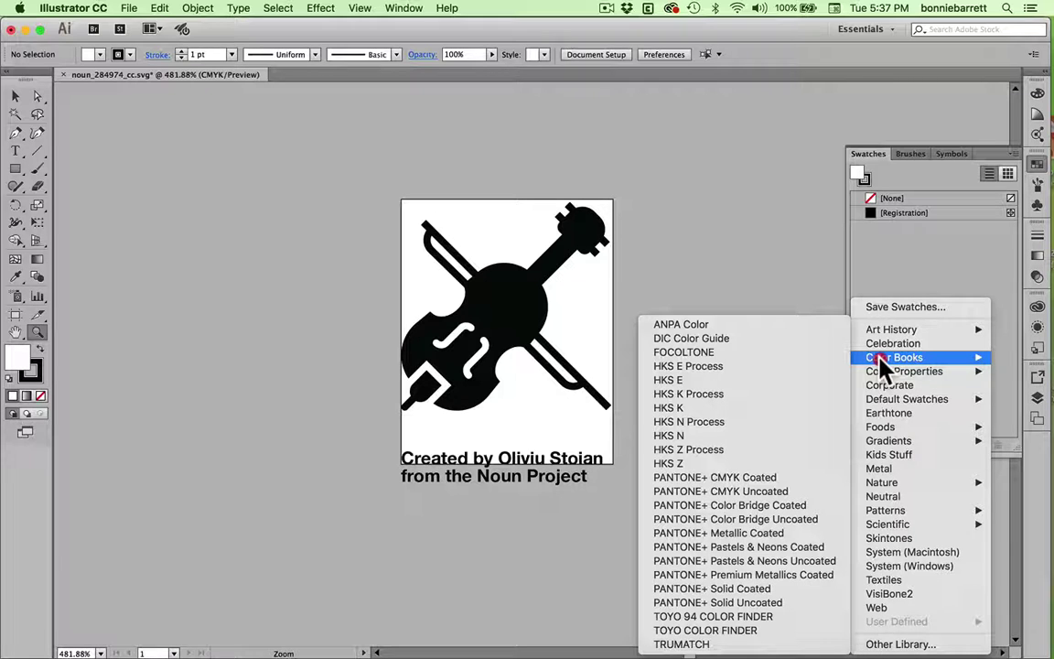
pyautogui.click(748, 604)
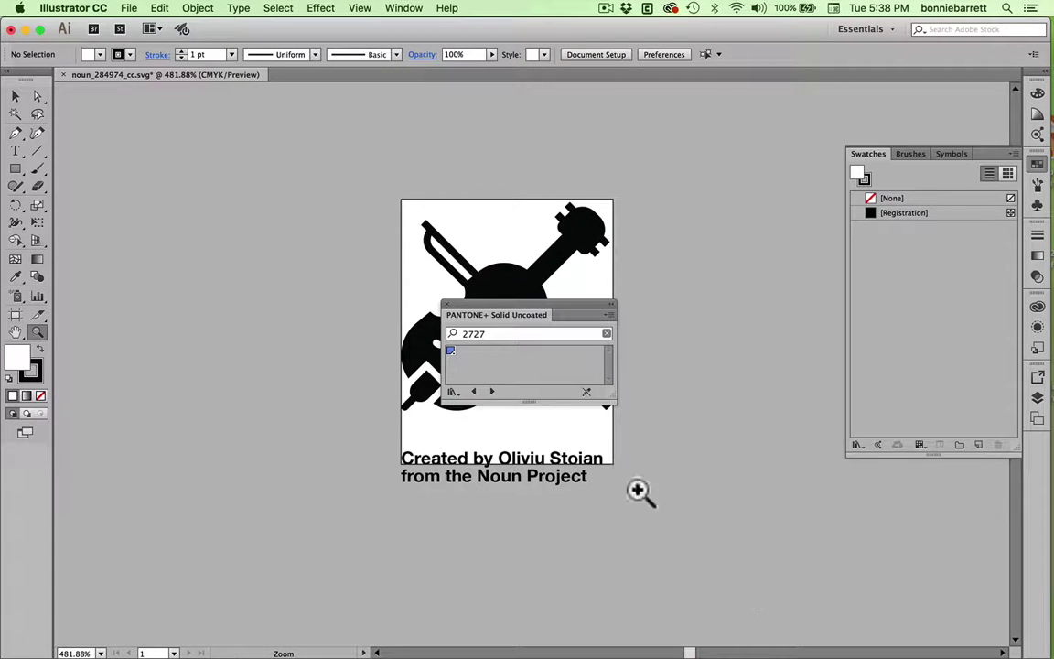
pyautogui.moveTo(489, 334); pyautogui.dragTo(451, 333)
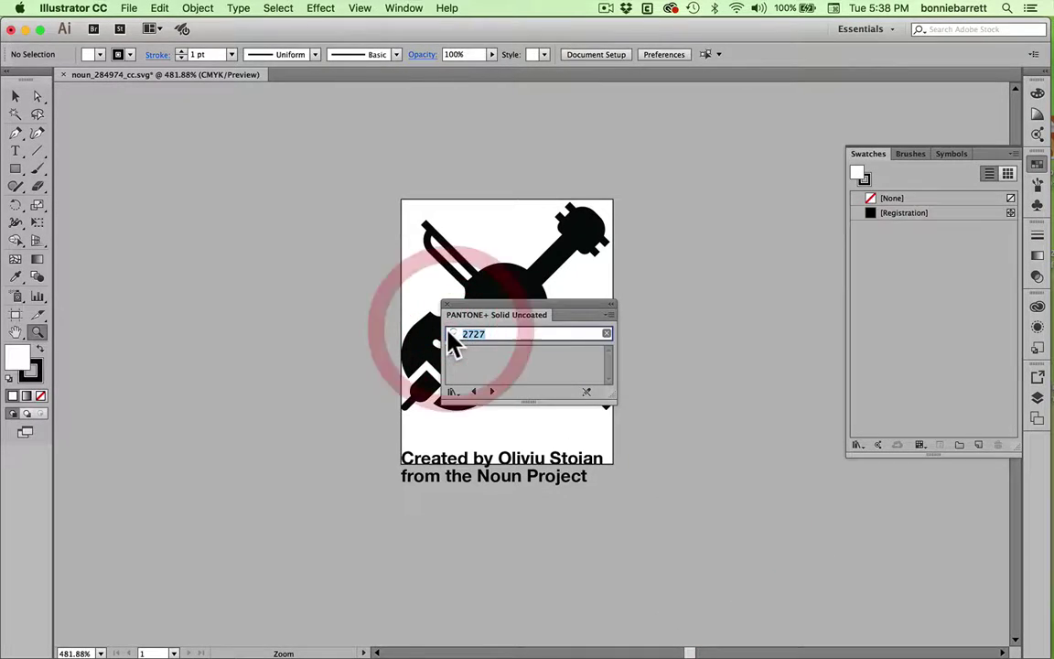
pyautogui.write('2727')
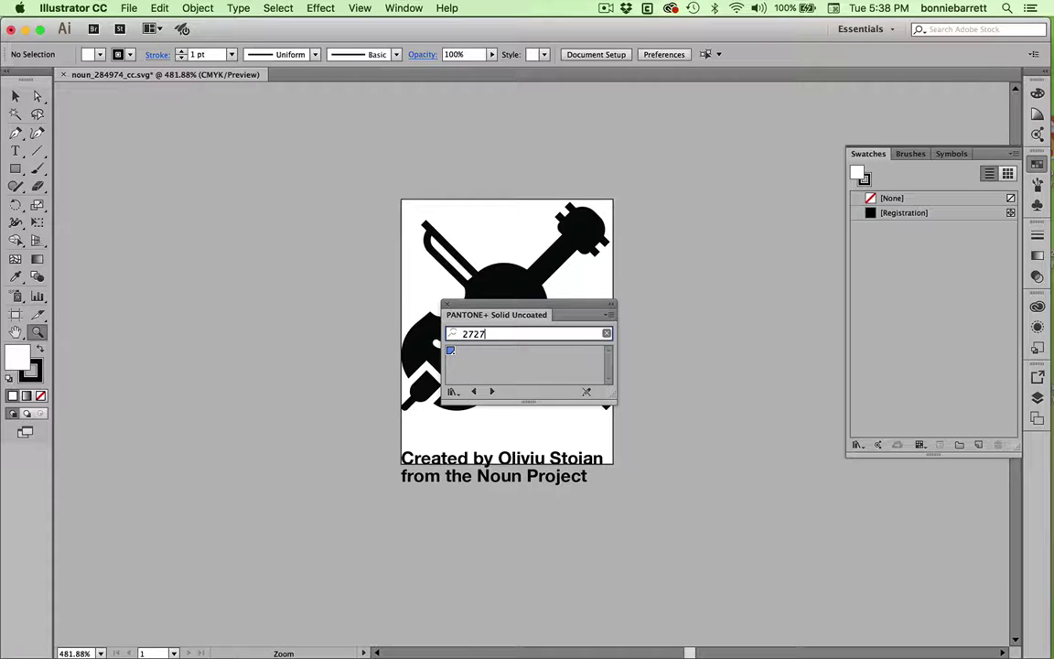
pyautogui.click(449, 350)
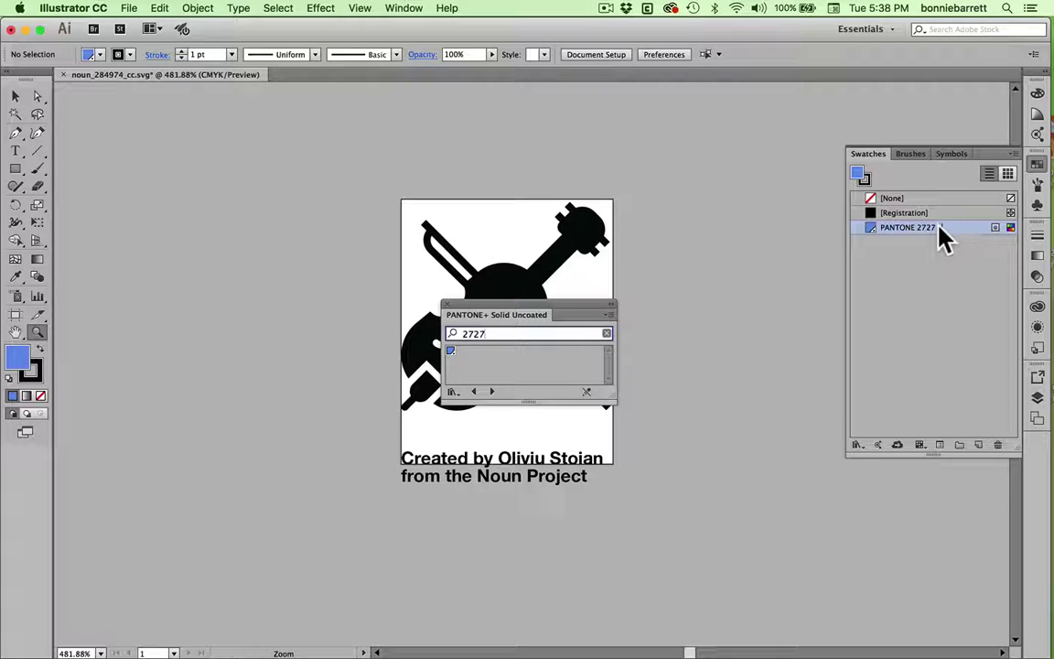
pyautogui.click(448, 306)
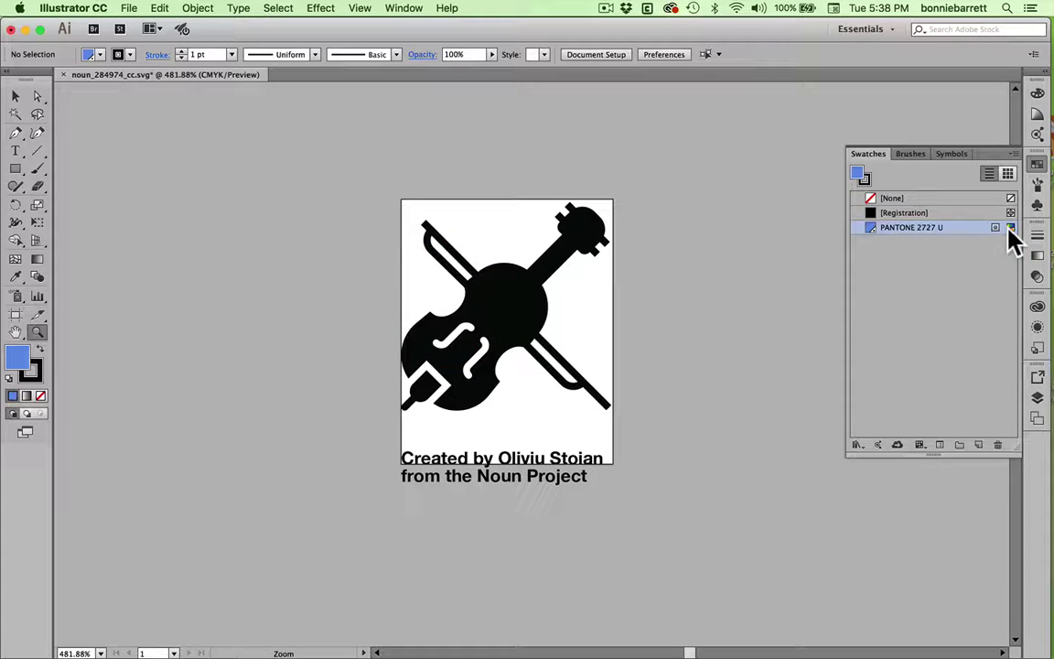
# - Try the large thumbnail view for the swatches, and settle on Large List View
pyautogui.click(1012, 153)
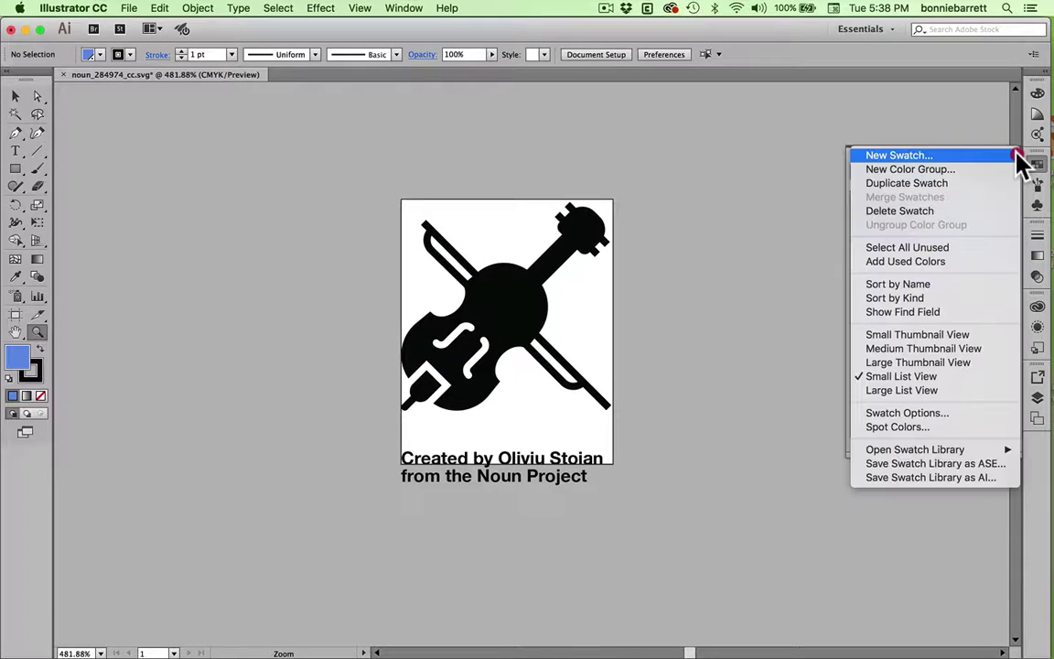
pyautogui.click(965, 362)
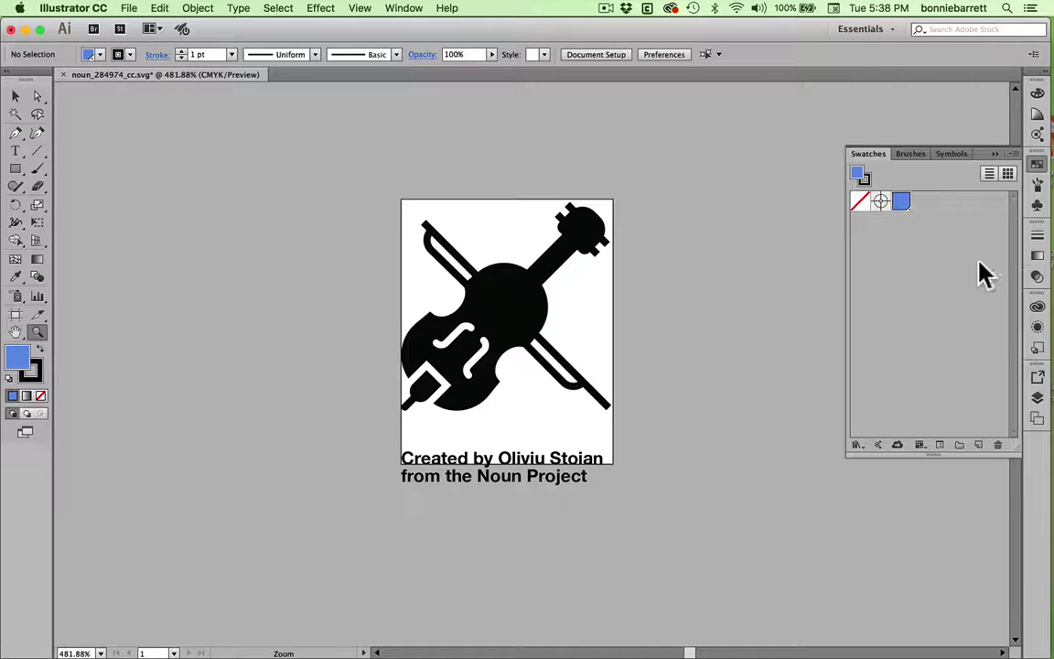
pyautogui.click(1012, 153)
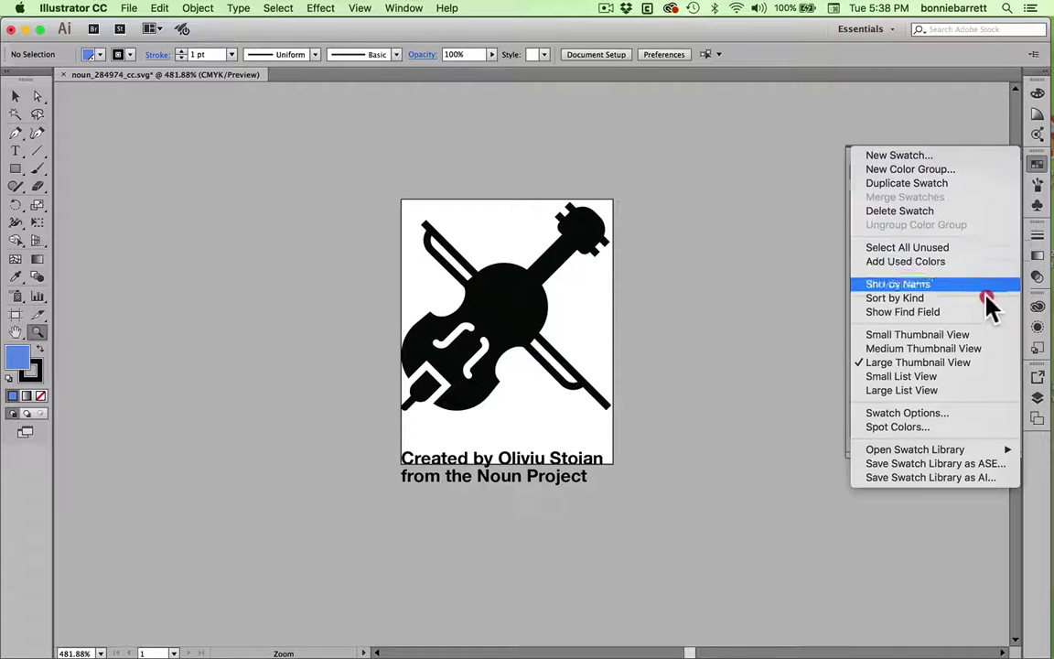
pyautogui.click(968, 390)
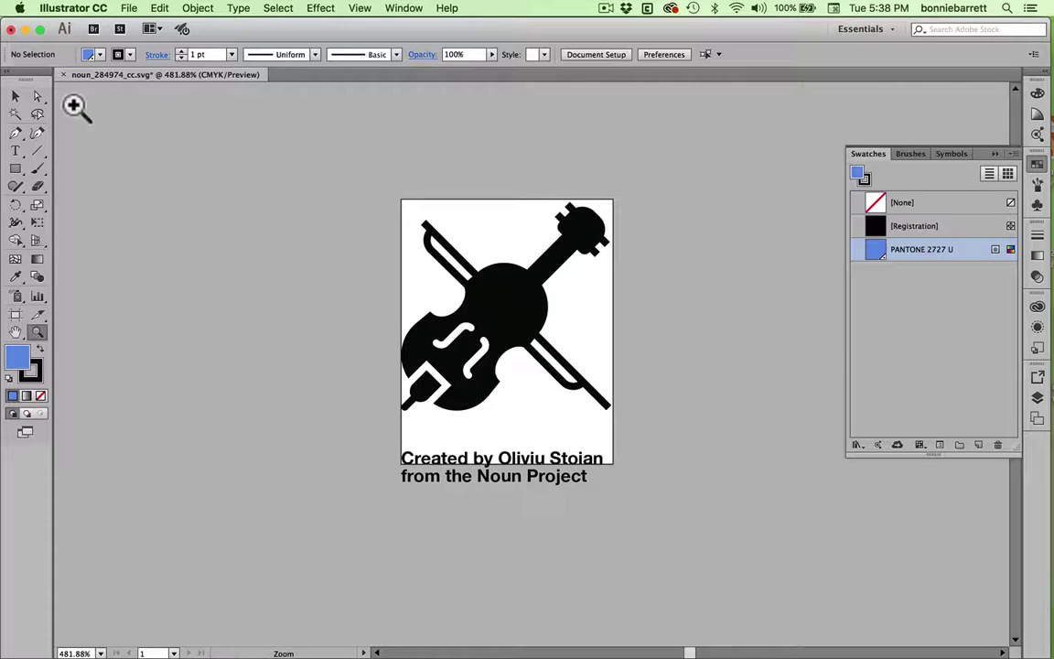
# - Select the cello icon, inspect its paths in Outline mode, and fill it with the PANTONE 2727 U swatch
pyautogui.click(14, 95)
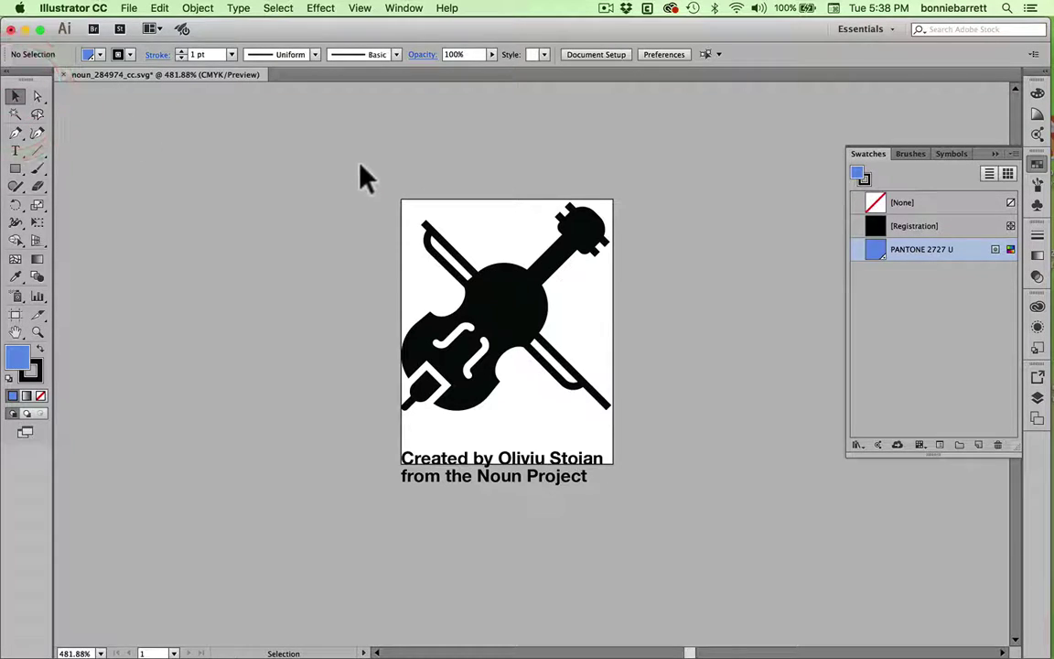
pyautogui.moveTo(490, 332); pyautogui.dragTo(628, 428)
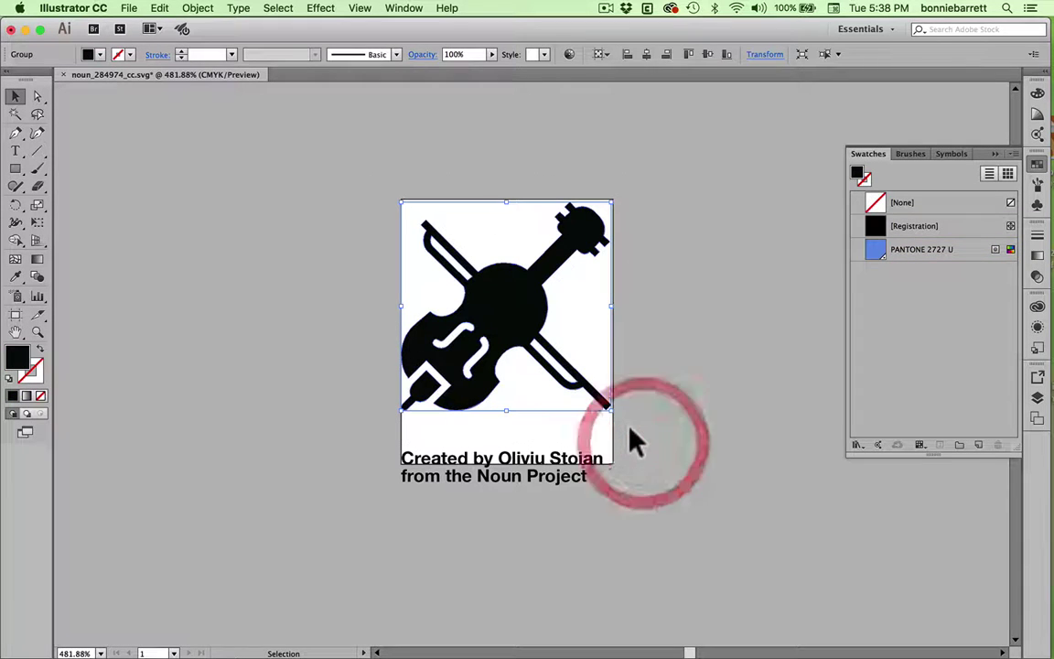
pyautogui.press('super+y')
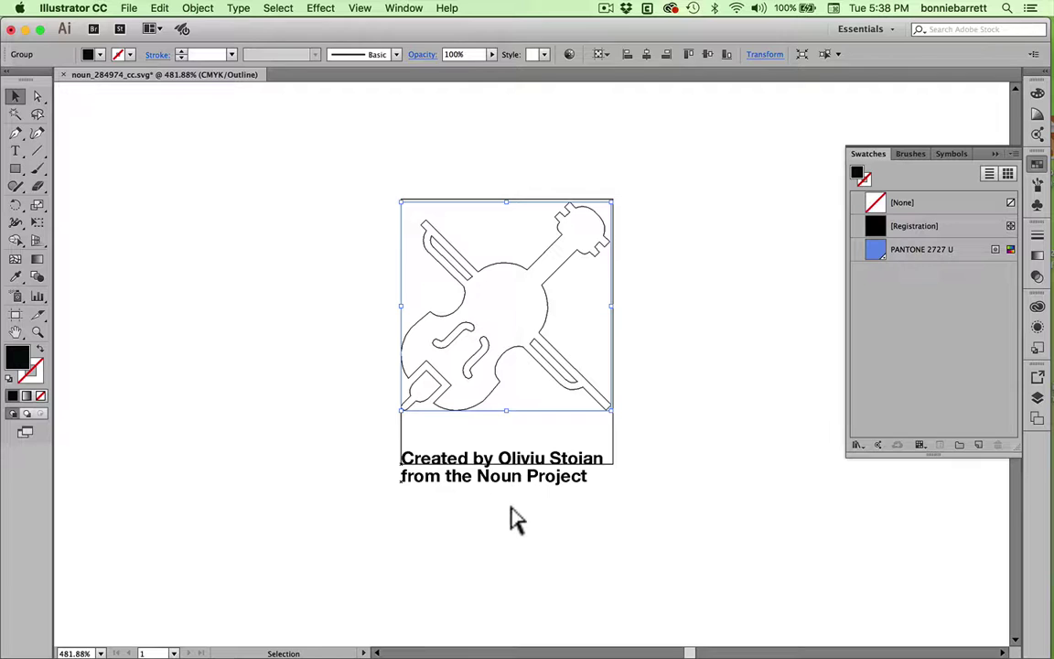
pyautogui.press('super')
pyautogui.press('super+y')
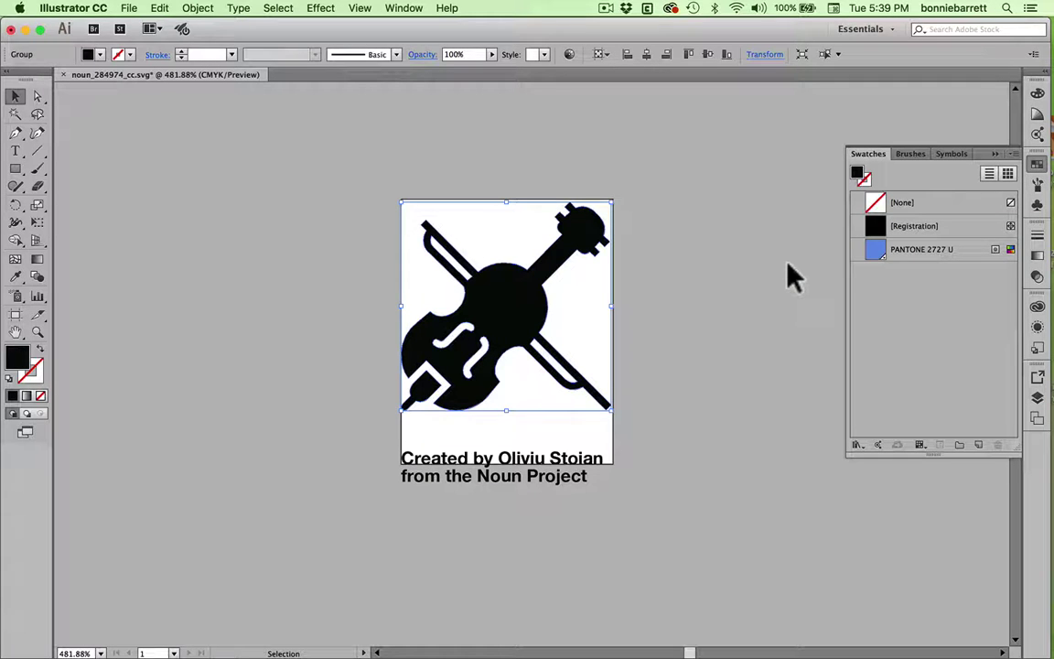
pyautogui.click(875, 244)
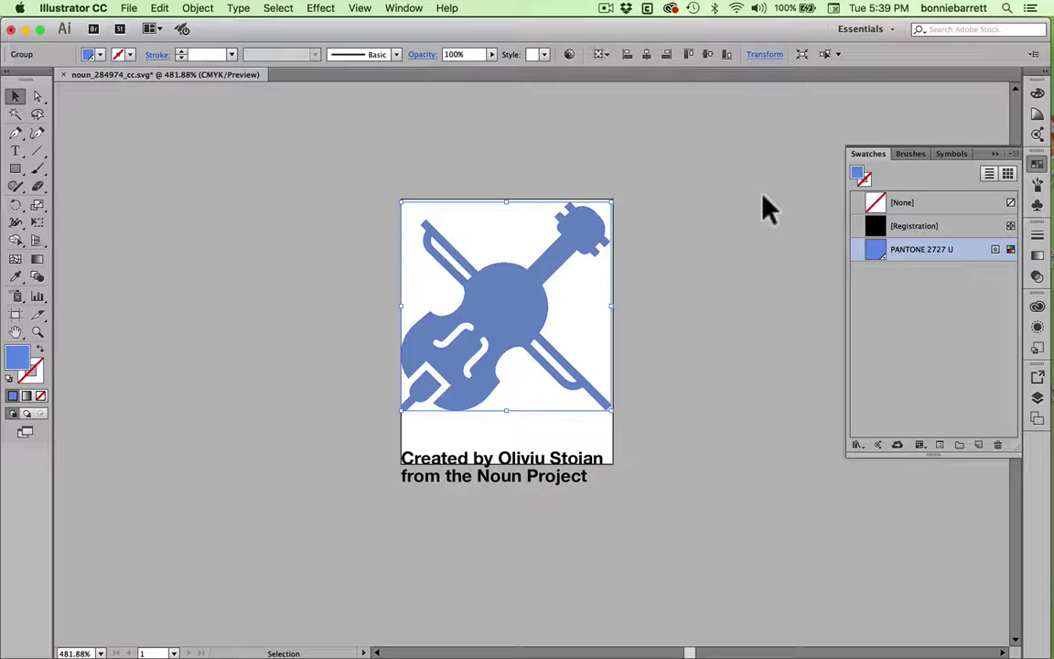
pyautogui.click(741, 211)
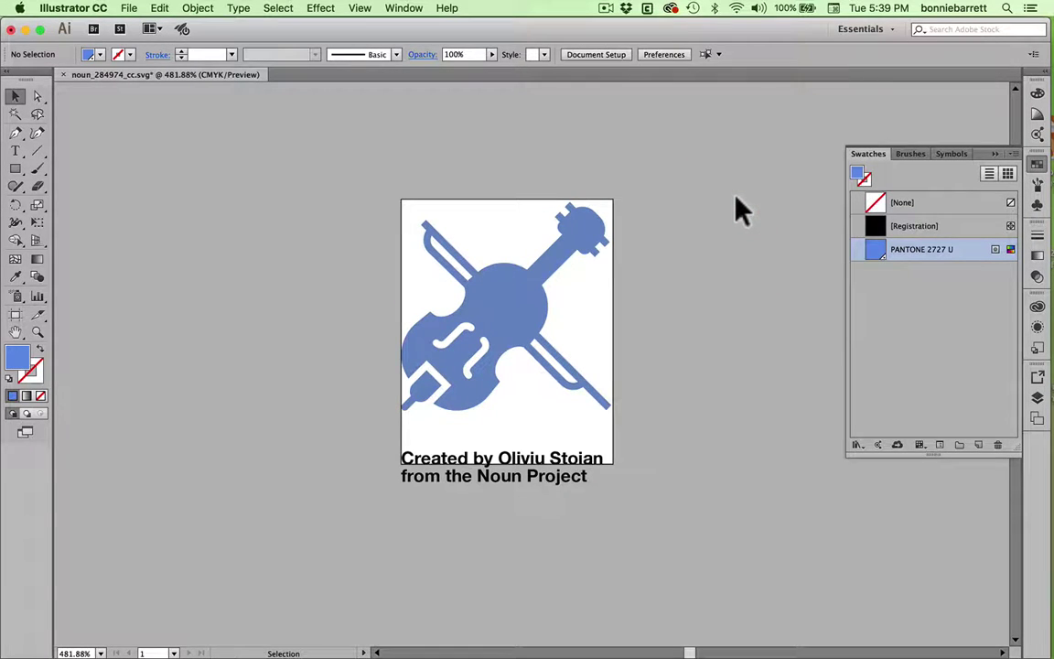
# - Save the icon as noun_cello.ai in Adobe Illustrator format in the brochure-duotone1 Folder, keeping the default Illustrator options
pyautogui.click(128, 8)
pyautogui.click(137, 133)
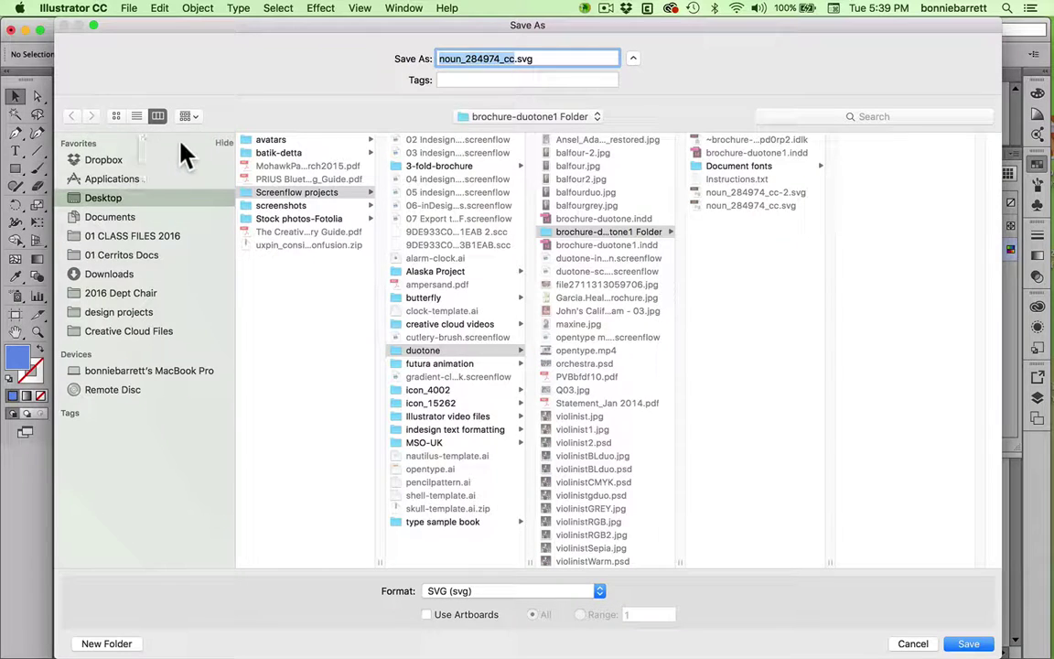
pyautogui.click(465, 59)
pyautogui.moveTo(421, 58); pyautogui.dragTo(514, 57)
pyautogui.write('noun_cello')
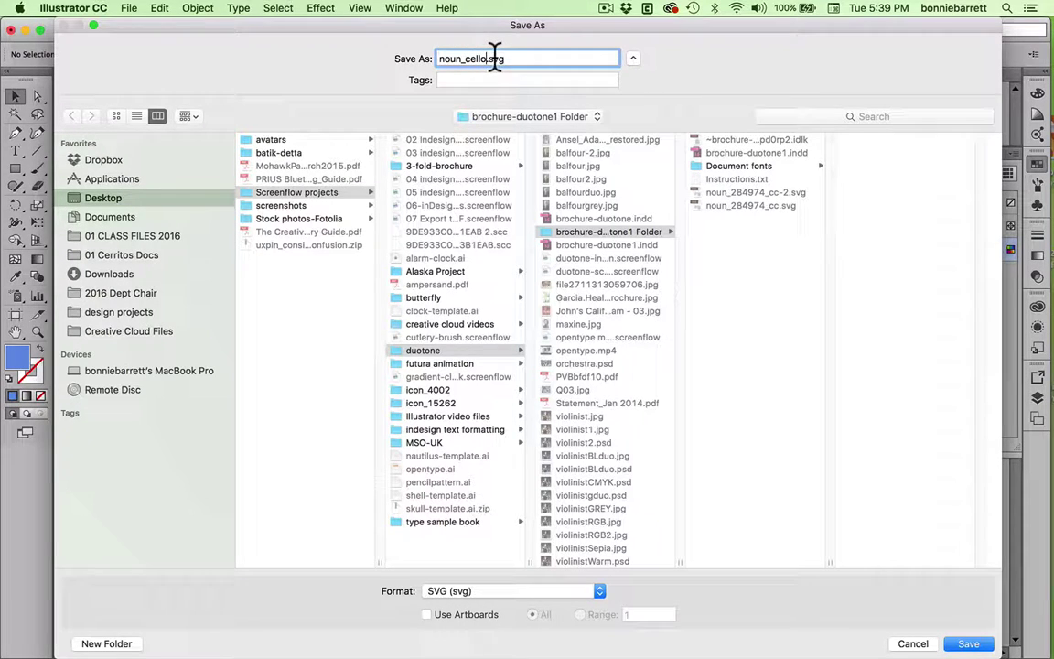
pyautogui.click(524, 595)
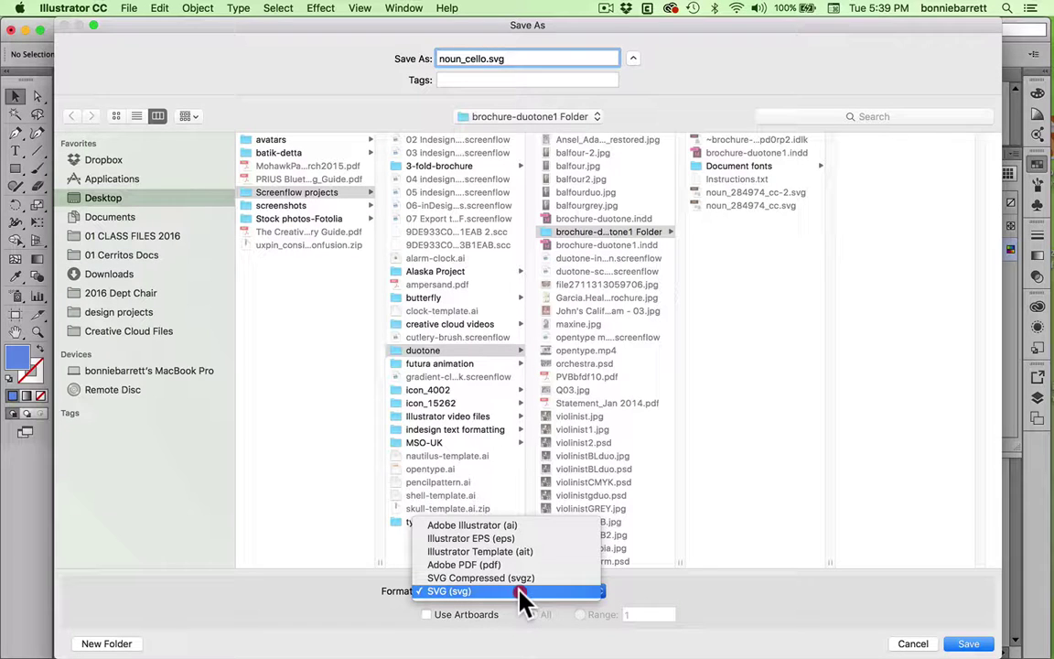
pyautogui.click(522, 594)
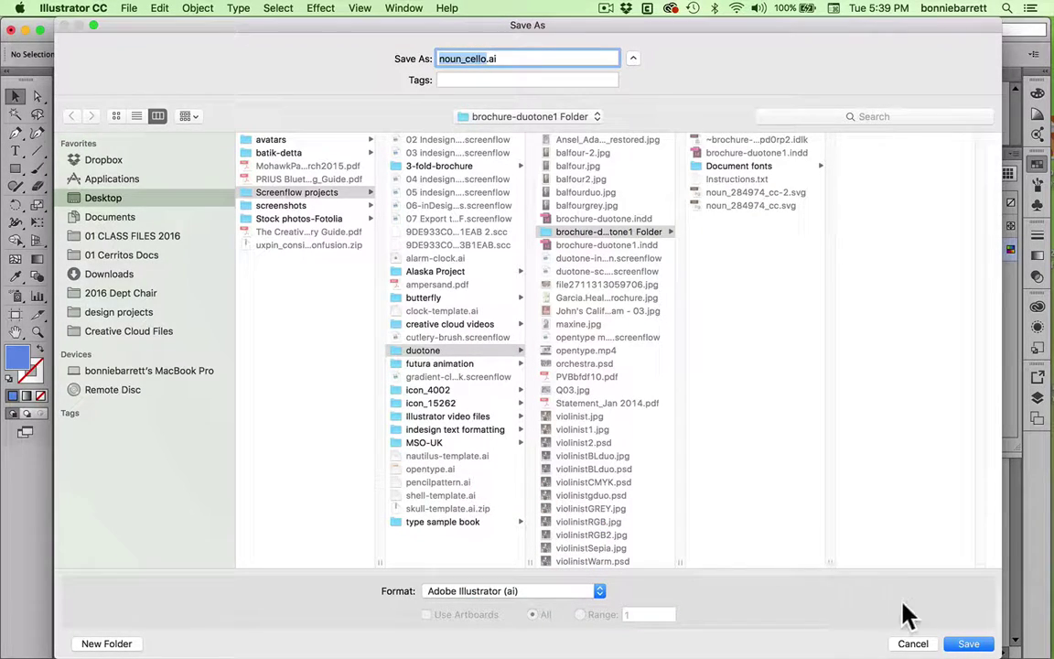
pyautogui.click(967, 643)
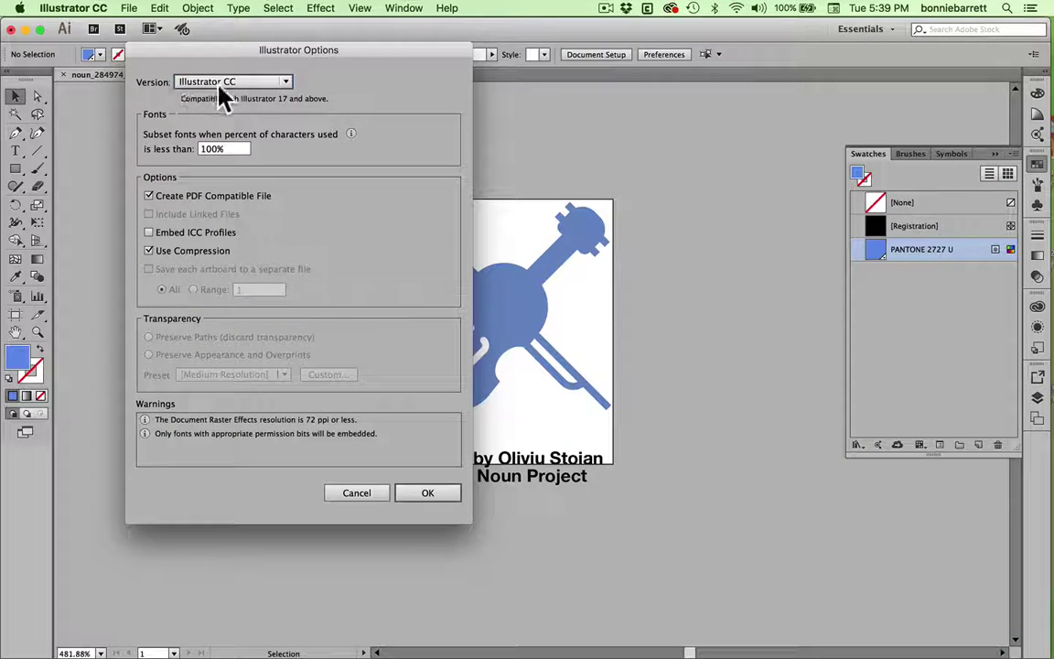
pyautogui.click(428, 495)
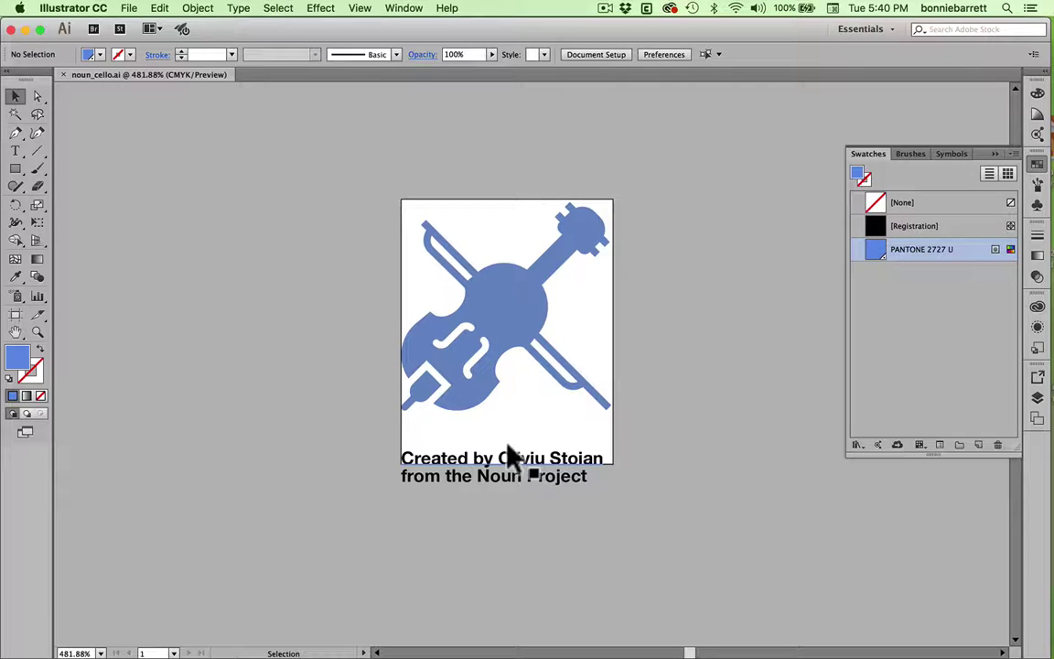
# - Switch to InDesign and draw a rectangular graphic frame about 15p0 by 9p9.6 above the body text in the brochure's first column
pyautogui.moveTo(4, 228)
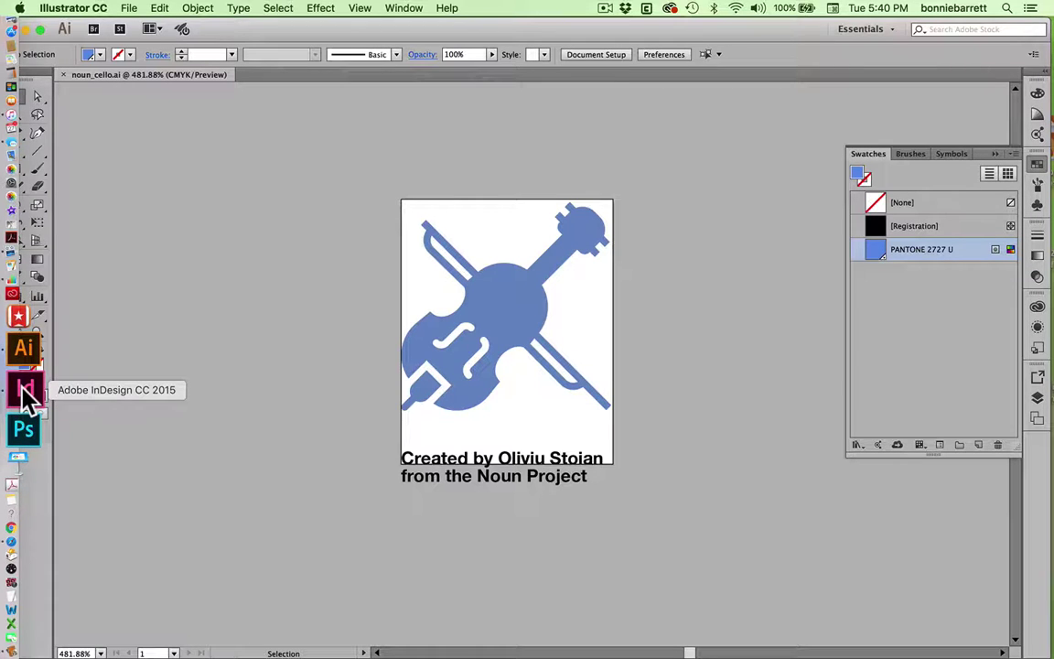
pyautogui.click(25, 393)
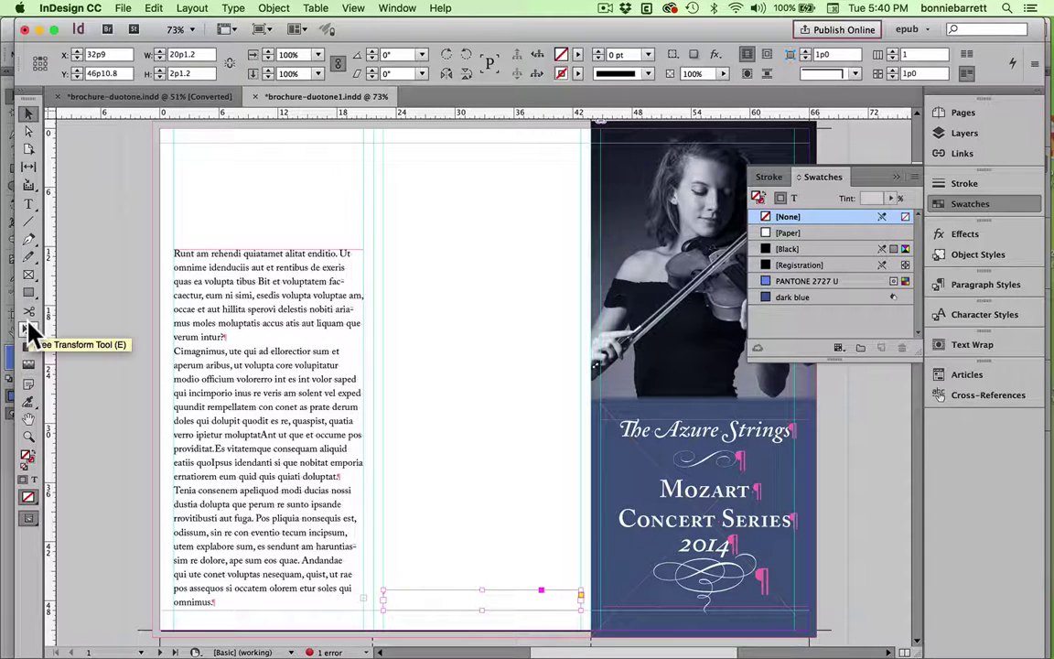
pyautogui.click(28, 274)
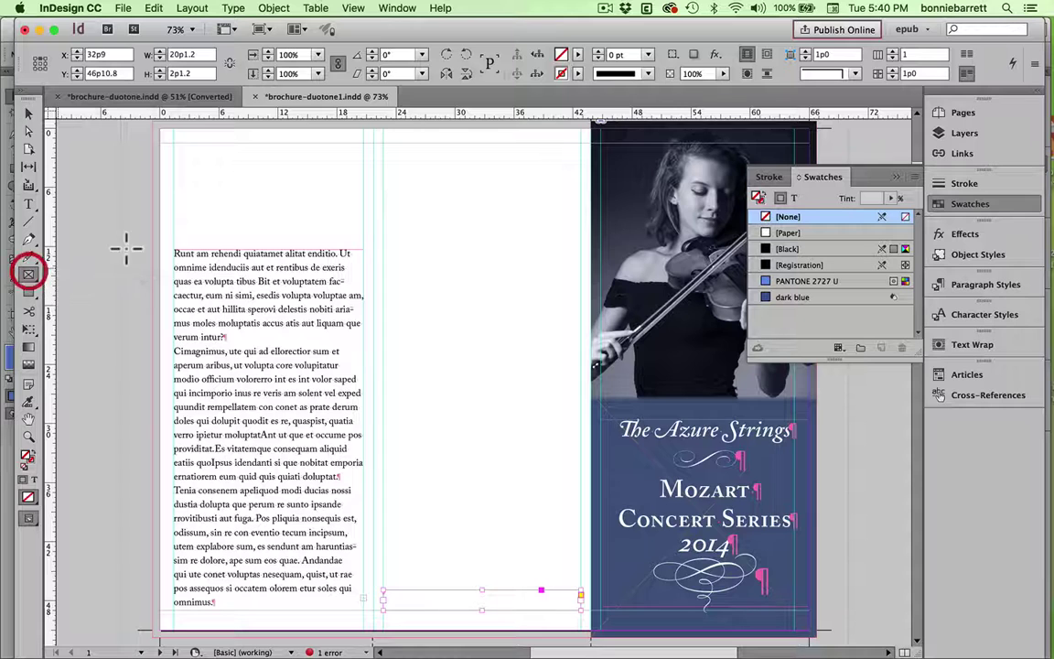
pyautogui.moveTo(185, 139); pyautogui.dragTo(337, 239)
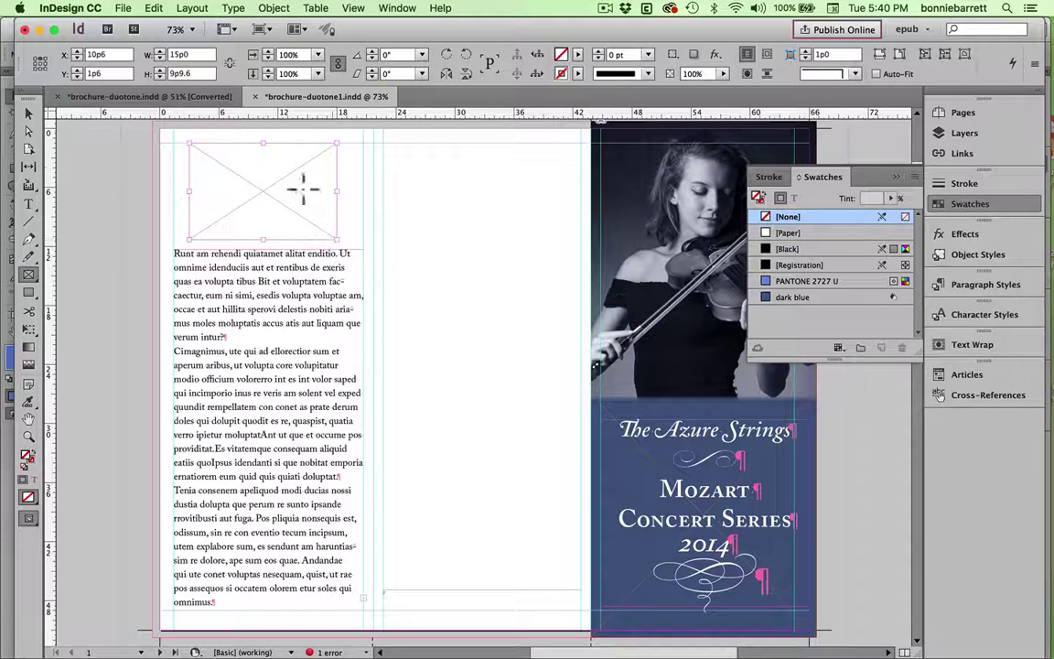
# - Place noun_cello.ai into the new frame and select the graphic inside it
pyautogui.click(122, 8)
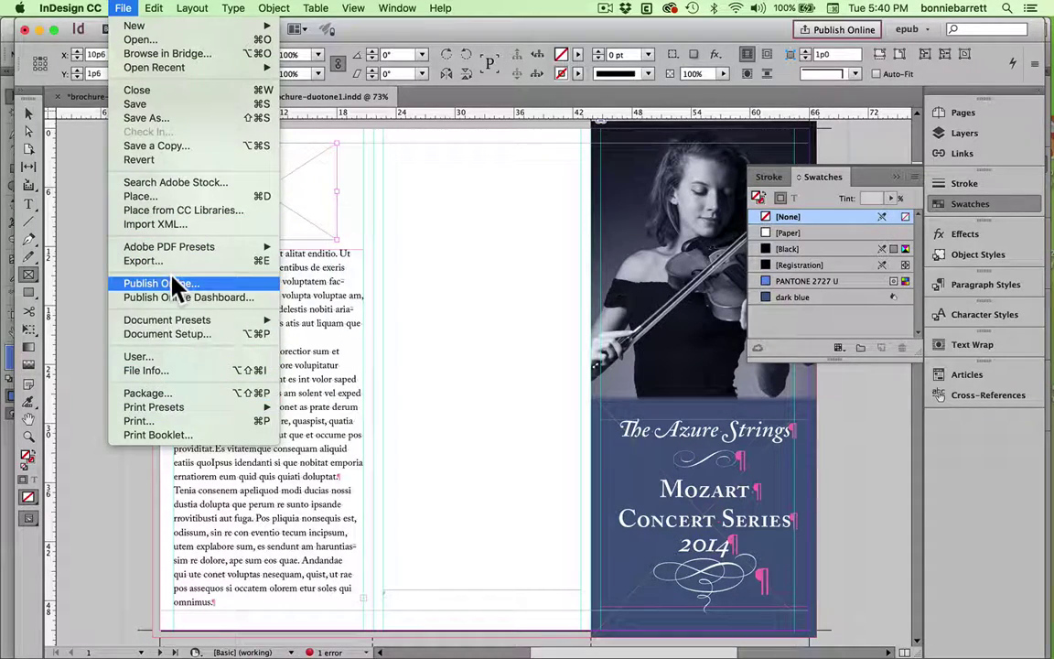
pyautogui.click(172, 197)
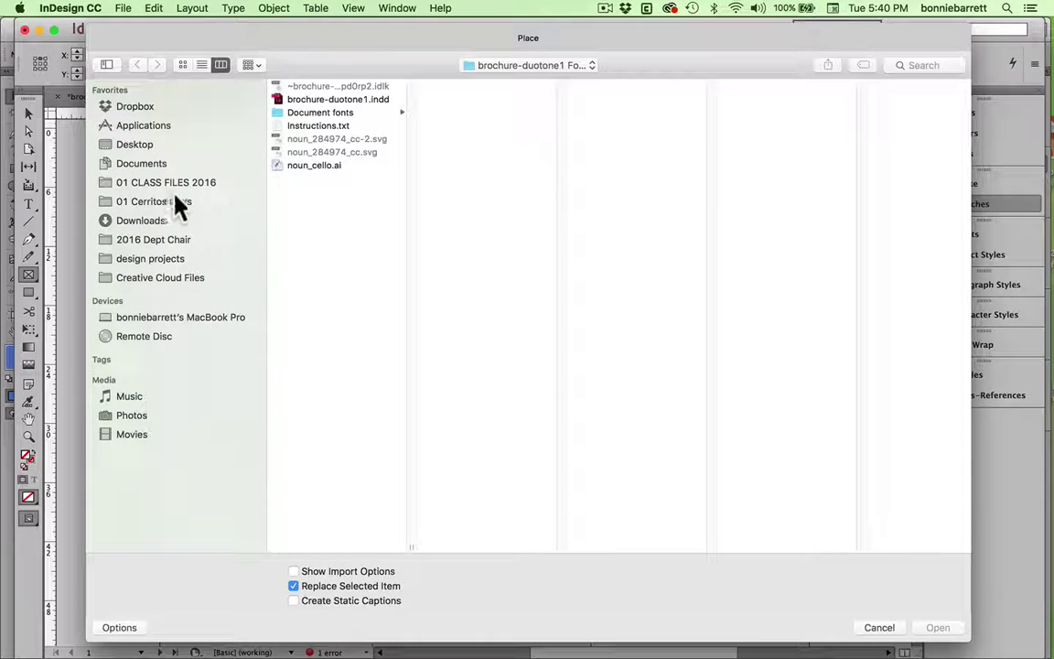
pyautogui.click(326, 168)
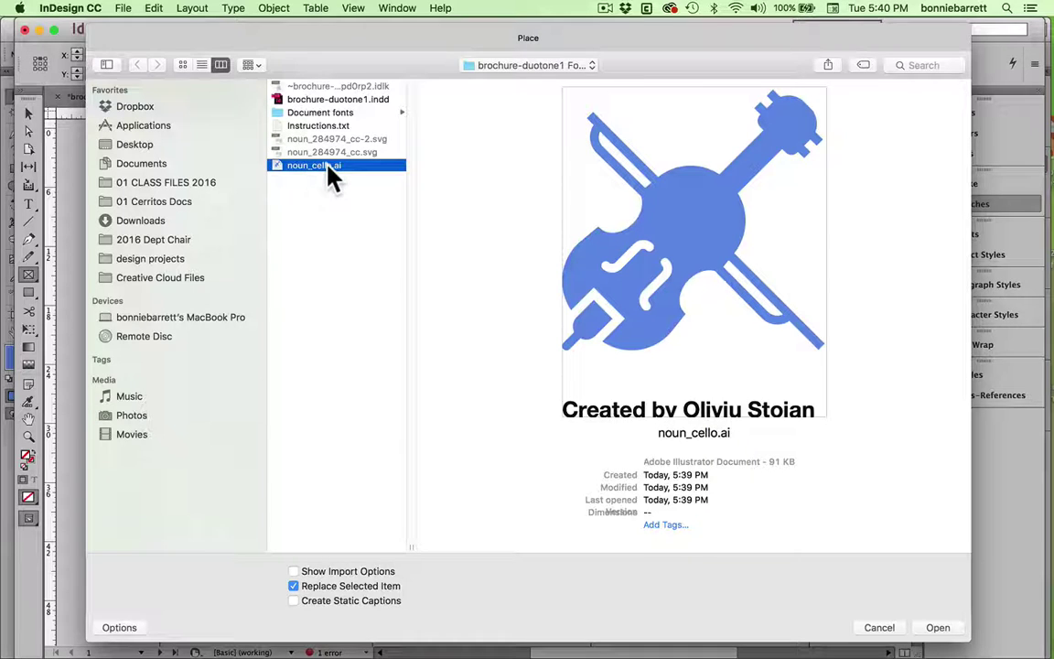
pyautogui.click(937, 627)
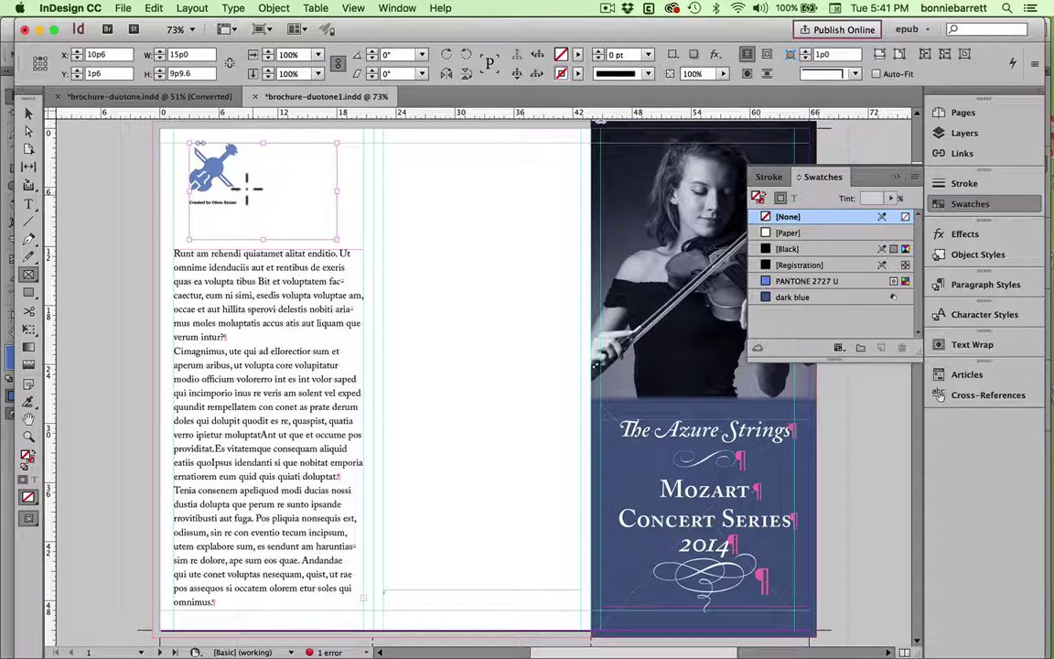
pyautogui.click(28, 131)
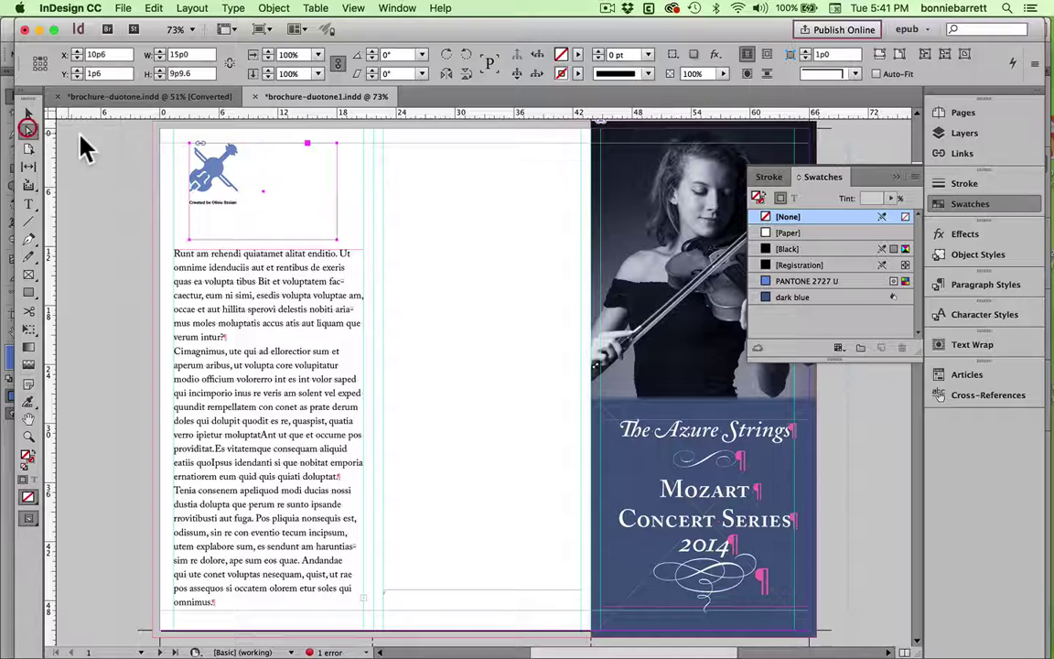
pyautogui.click(200, 158)
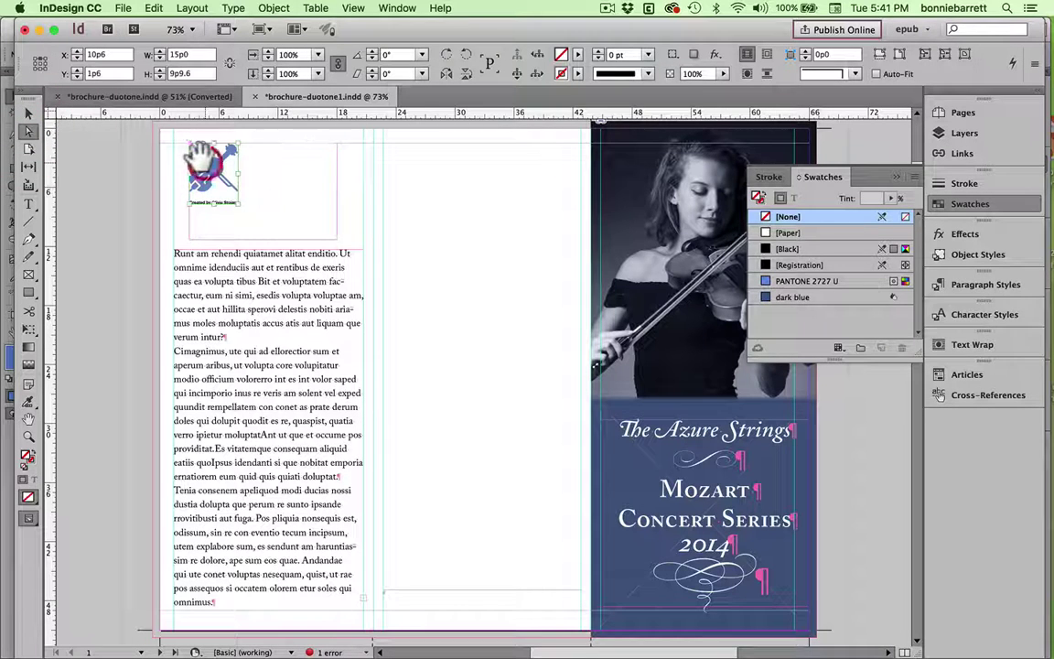
# - Scale the cello graphic up to 134% within its frame
pyautogui.click(267, 51)
pyautogui.click(267, 50)
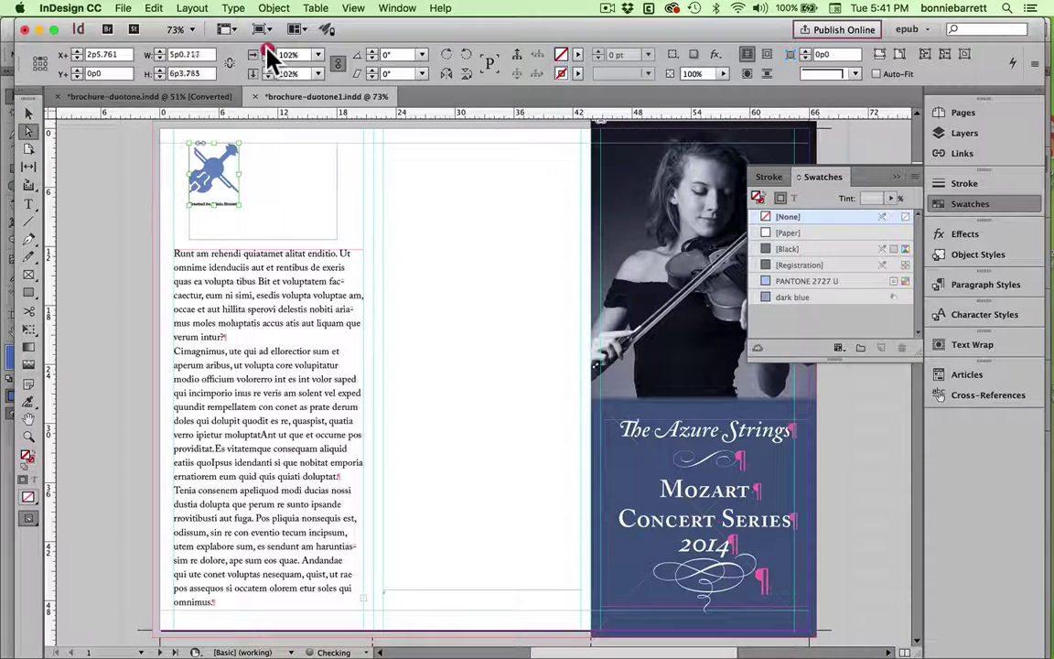
pyautogui.click(267, 50)
pyautogui.click(267, 51)
pyautogui.click(267, 50)
pyautogui.click(268, 50)
pyautogui.click(267, 50)
pyautogui.click(267, 50)
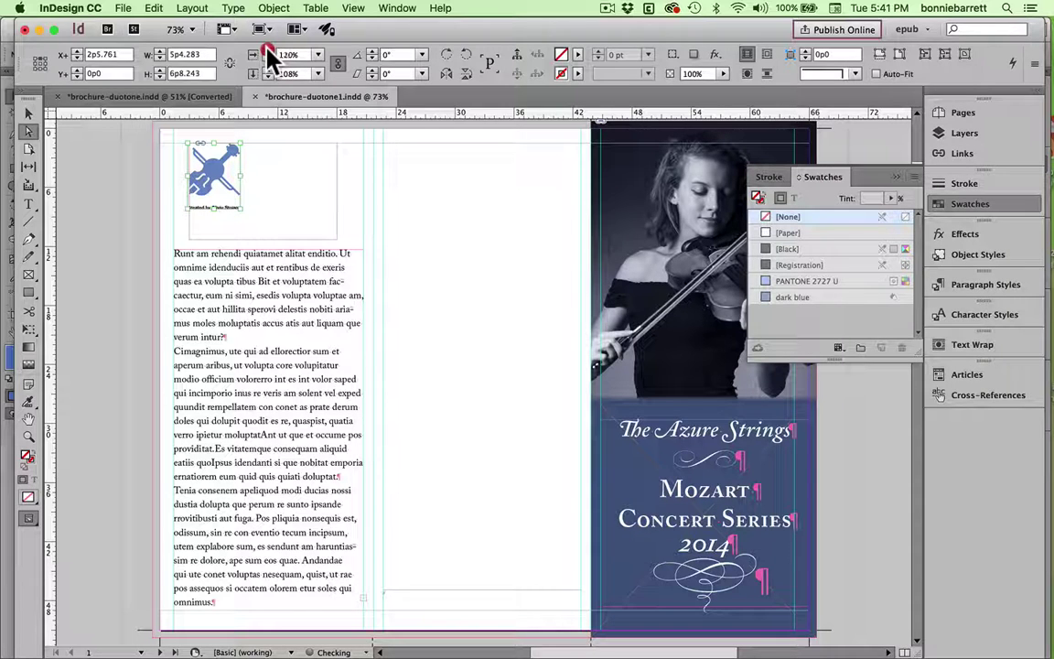
pyautogui.click(267, 50)
pyautogui.click(267, 51)
pyautogui.click(267, 50)
pyautogui.click(267, 50)
pyautogui.click(267, 50)
pyautogui.click(267, 50)
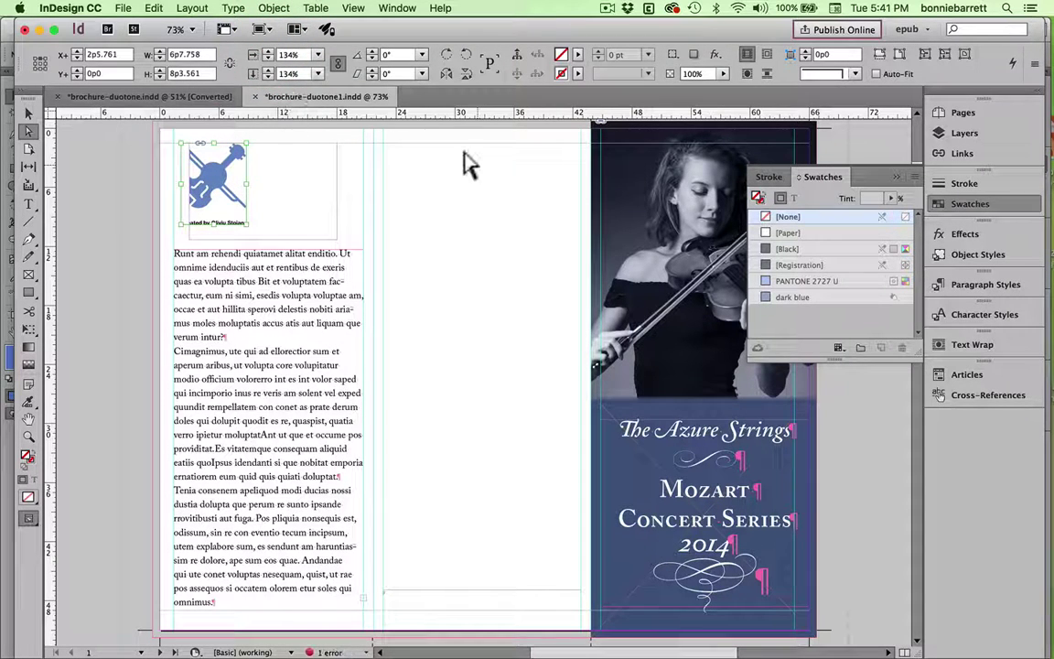
# - Fit the cello graphic proportionally to its frame
pyautogui.click(273, 9)
pyautogui.moveTo(298, 263)
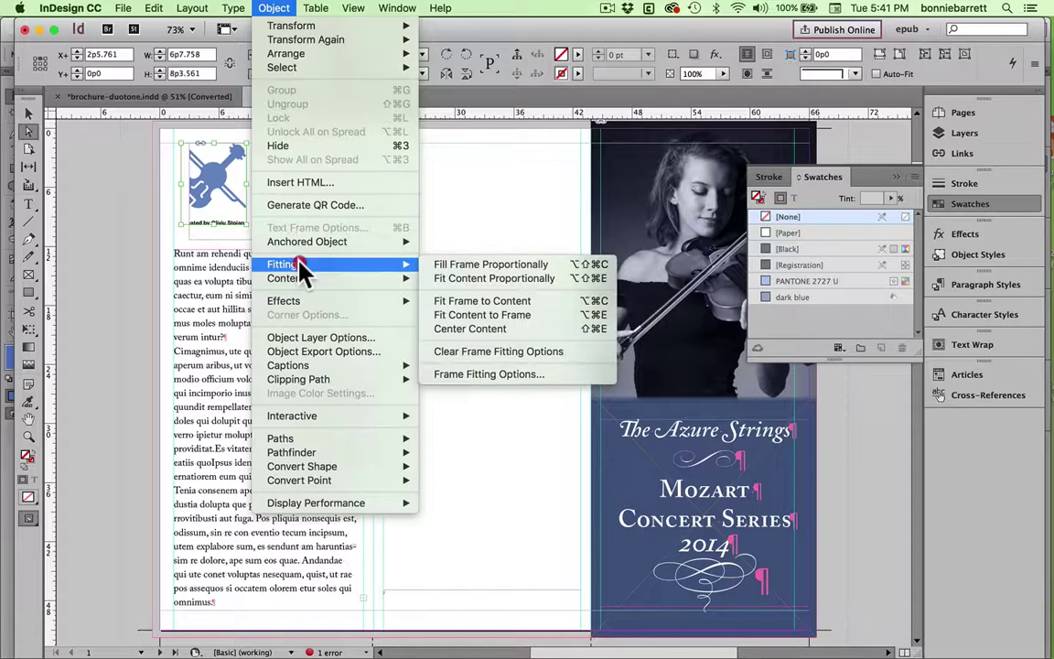
pyautogui.click(485, 277)
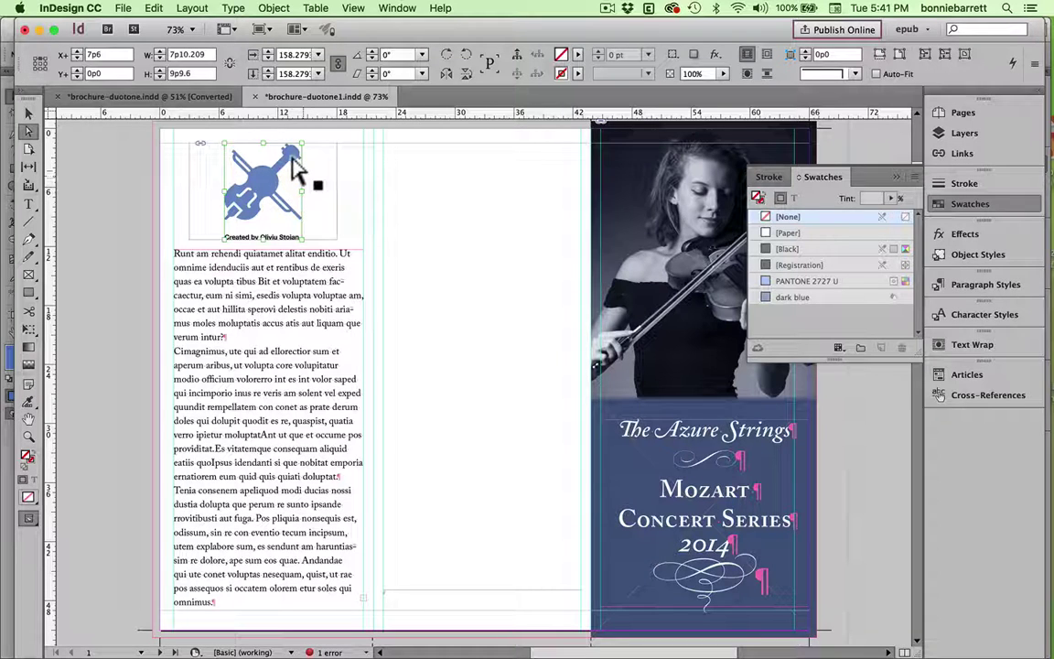
# - Enlarge the cello graphic inside its frame to 179% so the credit line is cropped out
pyautogui.click(266, 51)
pyautogui.click(266, 51)
pyautogui.click(267, 51)
pyautogui.click(266, 51)
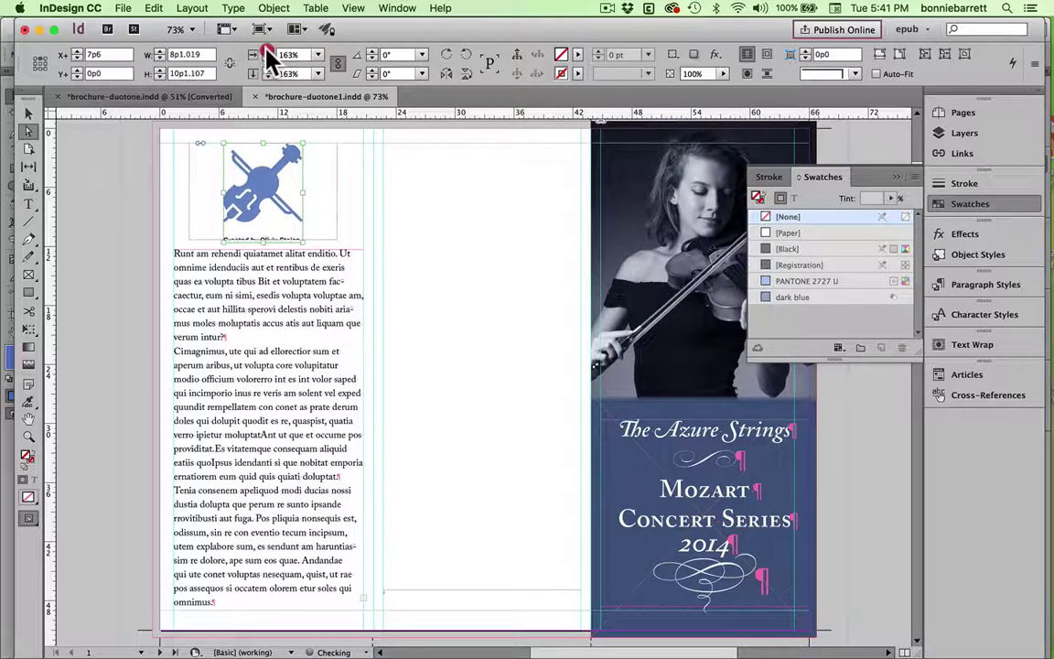
pyautogui.click(266, 51)
pyautogui.click(266, 51)
pyautogui.click(266, 51)
pyautogui.click(266, 52)
pyautogui.click(266, 51)
pyautogui.click(267, 52)
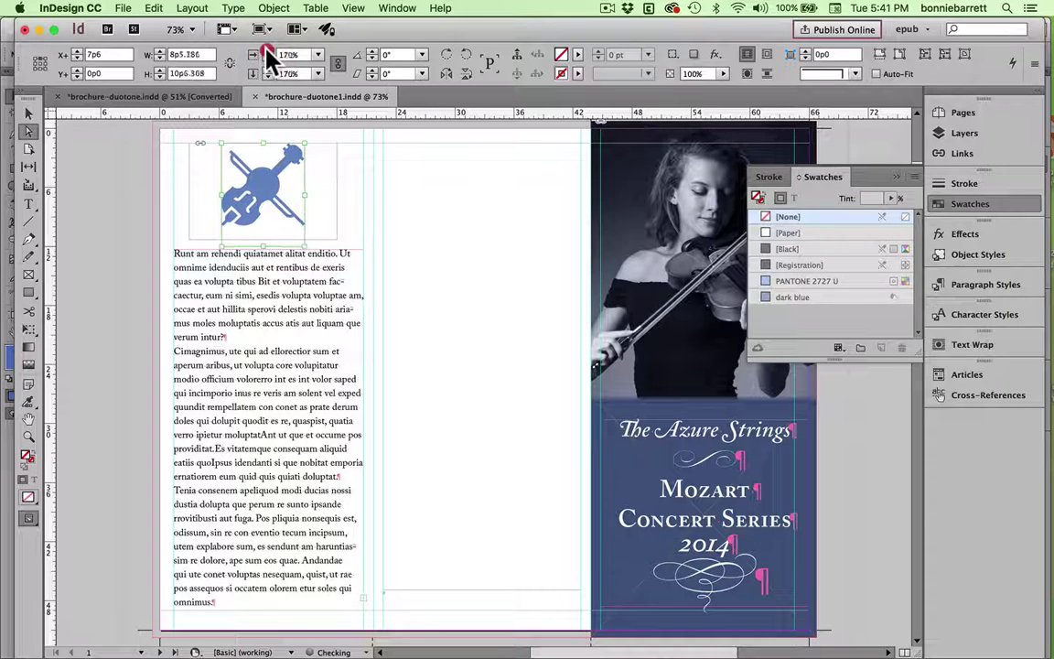
pyautogui.click(266, 51)
pyautogui.click(266, 51)
pyautogui.click(266, 51)
pyautogui.click(267, 51)
pyautogui.click(266, 51)
pyautogui.click(267, 51)
pyautogui.click(266, 52)
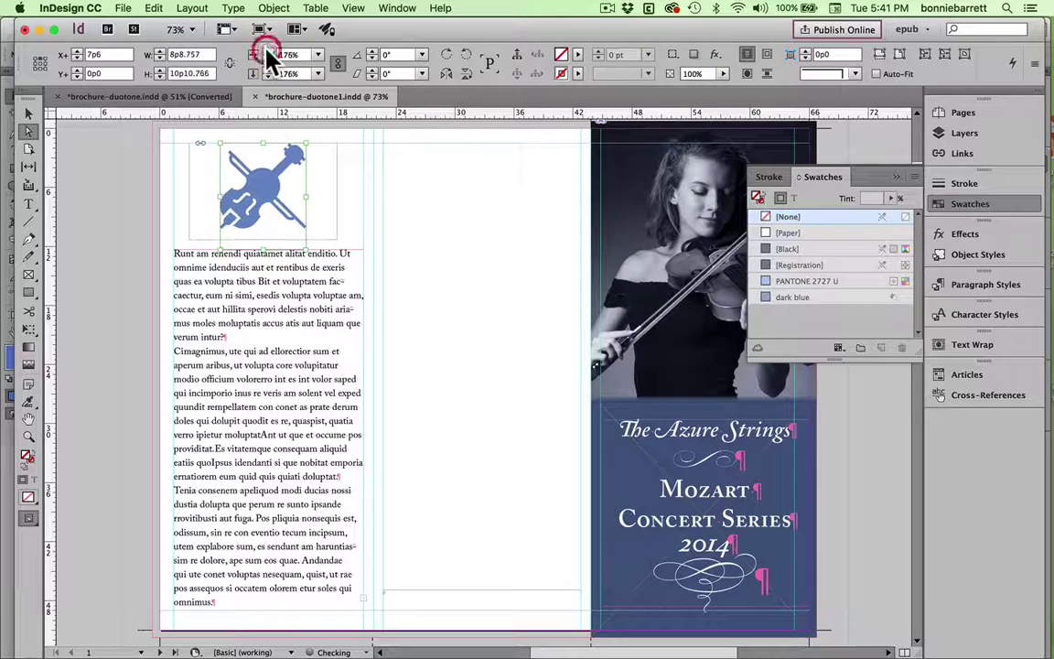
pyautogui.click(266, 51)
pyautogui.click(266, 52)
pyautogui.click(267, 51)
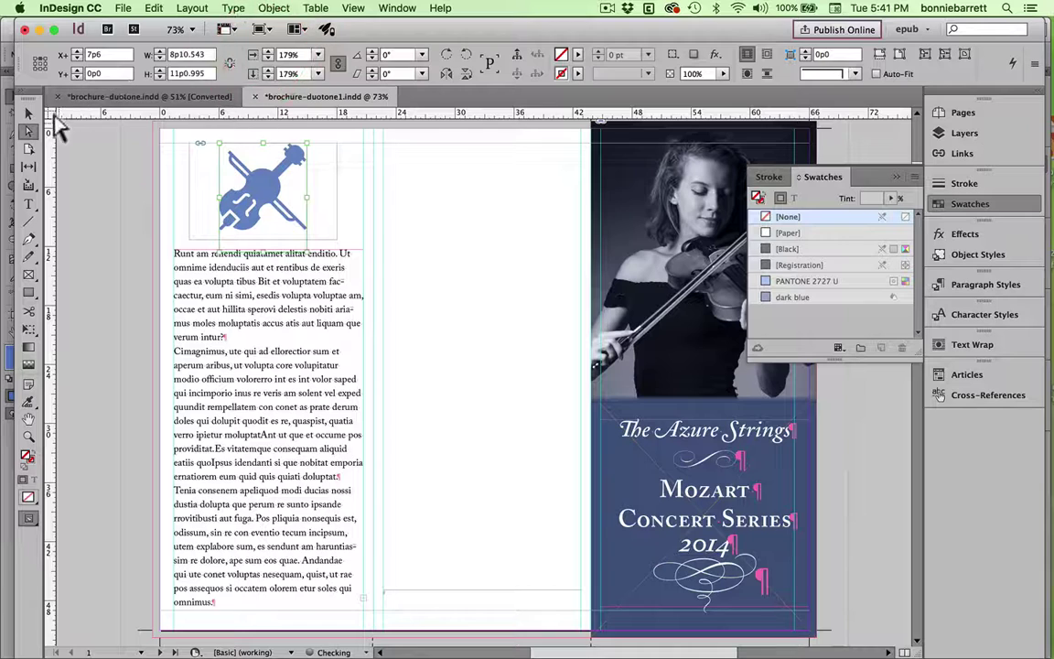
# - Move the cello graphic down inside its frame to a Y offset of 0p4.8 and preview the page without guides
pyautogui.moveTo(245, 182); pyautogui.dragTo(243, 187)
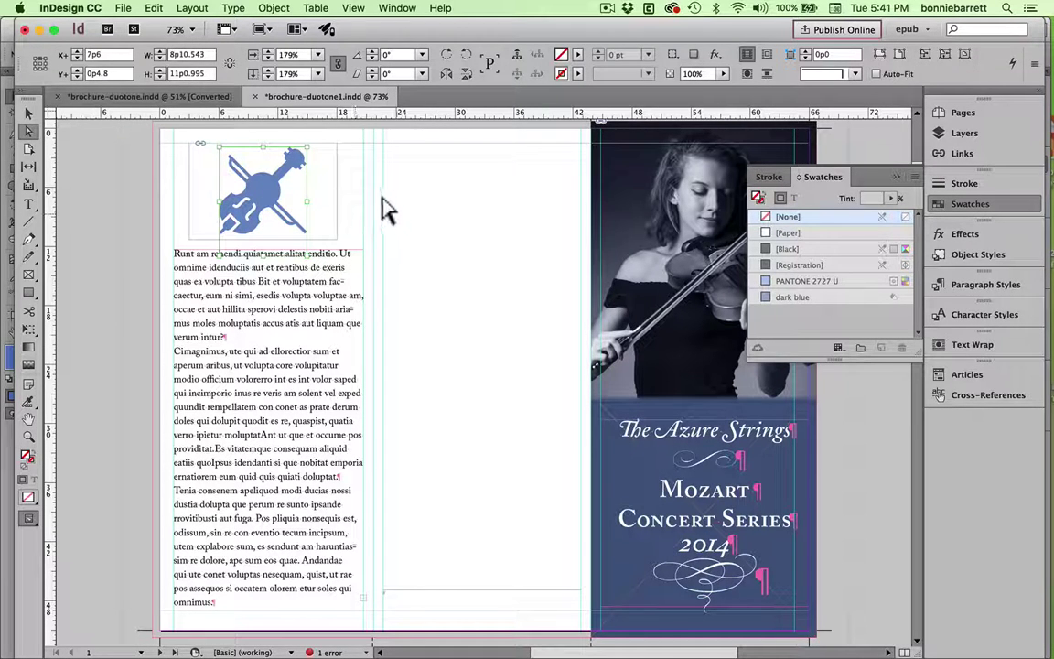
pyautogui.click(262, 29)
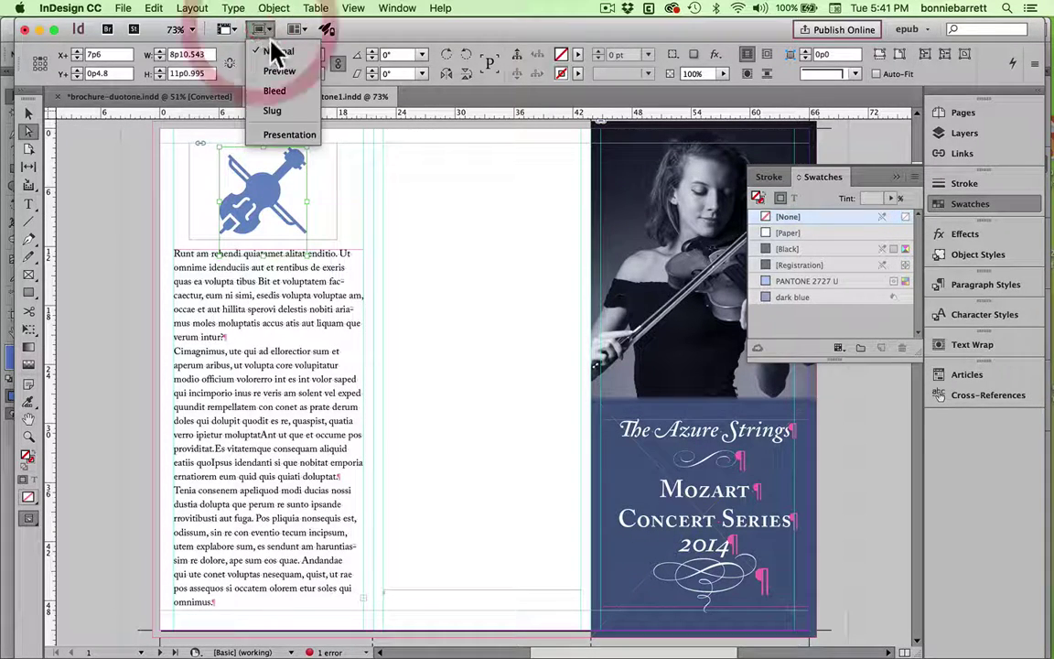
pyautogui.click(277, 70)
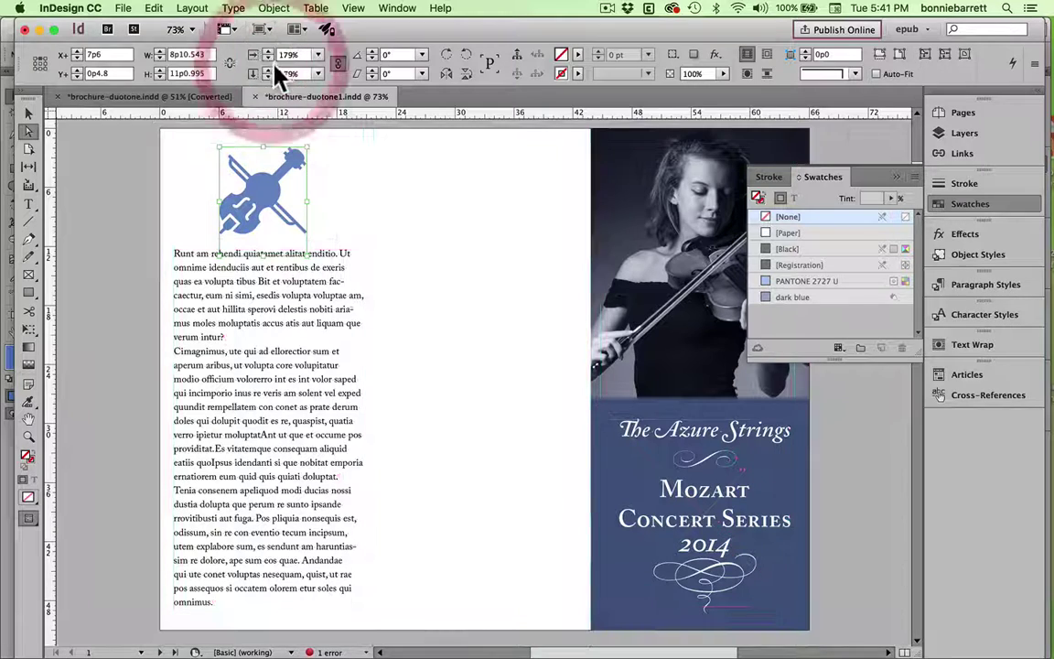
pyautogui.click(357, 169)
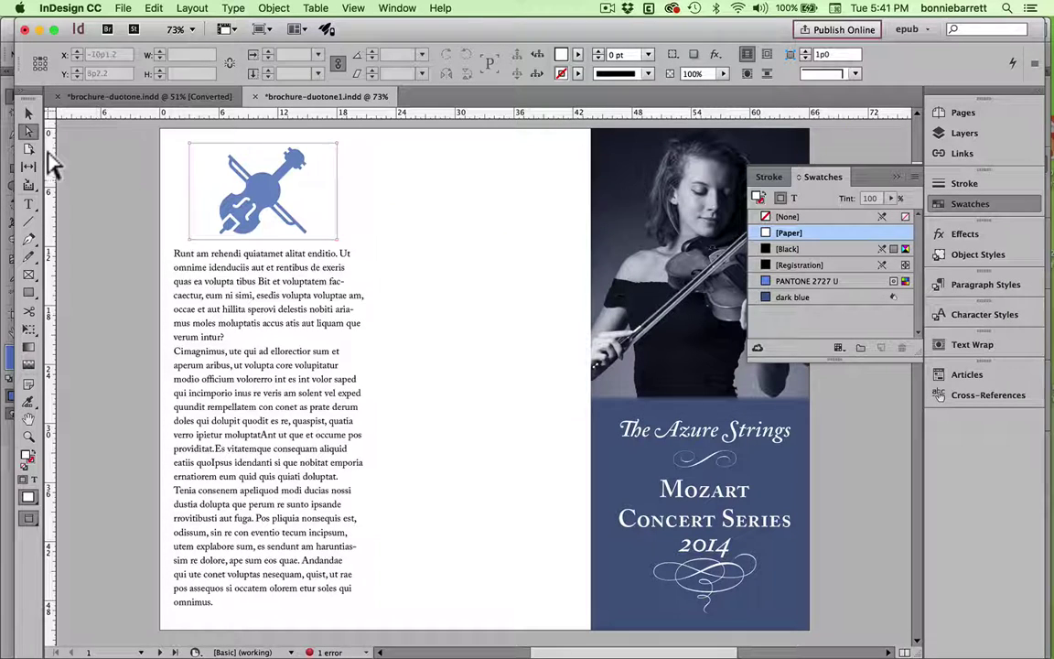
# - Switch to Illustrator and copy the "Created by" line with the creator's name from the credit text below the cello
pyautogui.moveTo(3, 167)
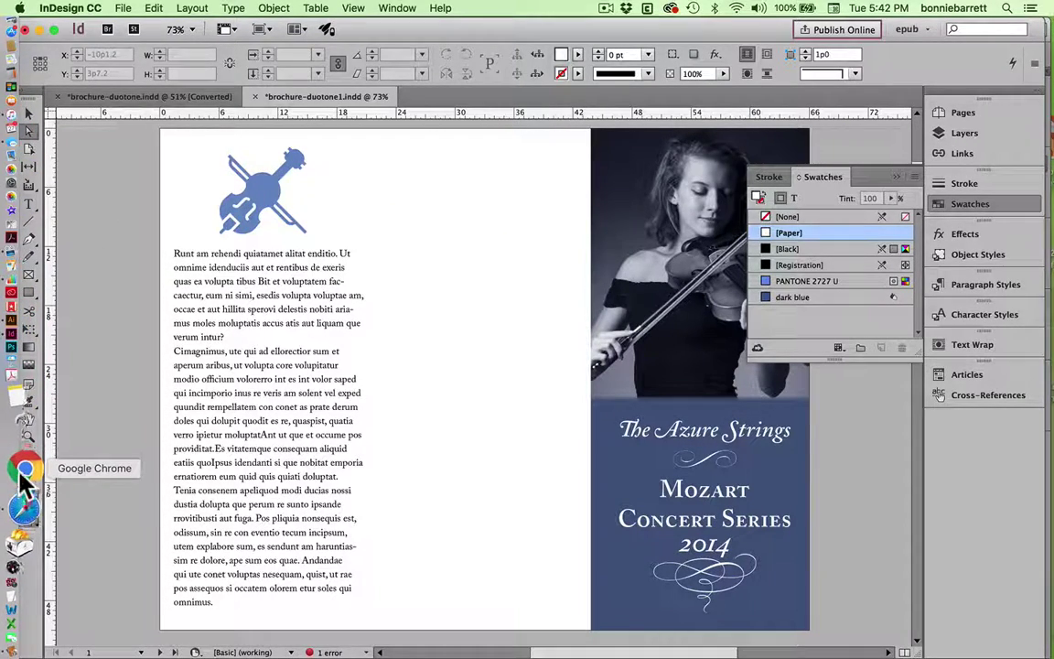
pyautogui.click(24, 380)
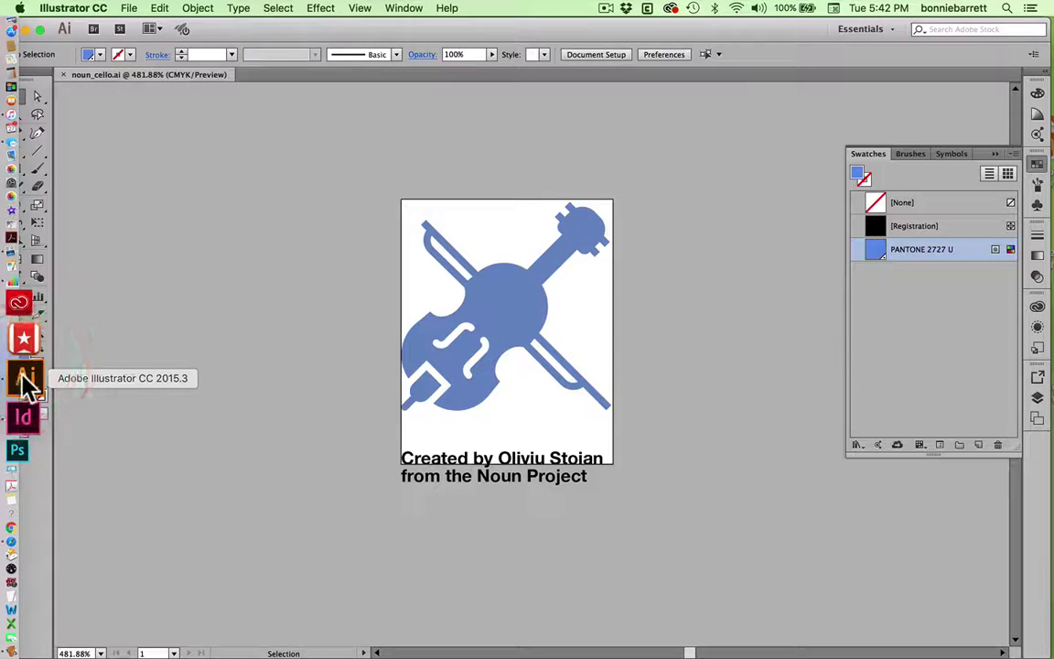
pyautogui.doubleClick(408, 452)
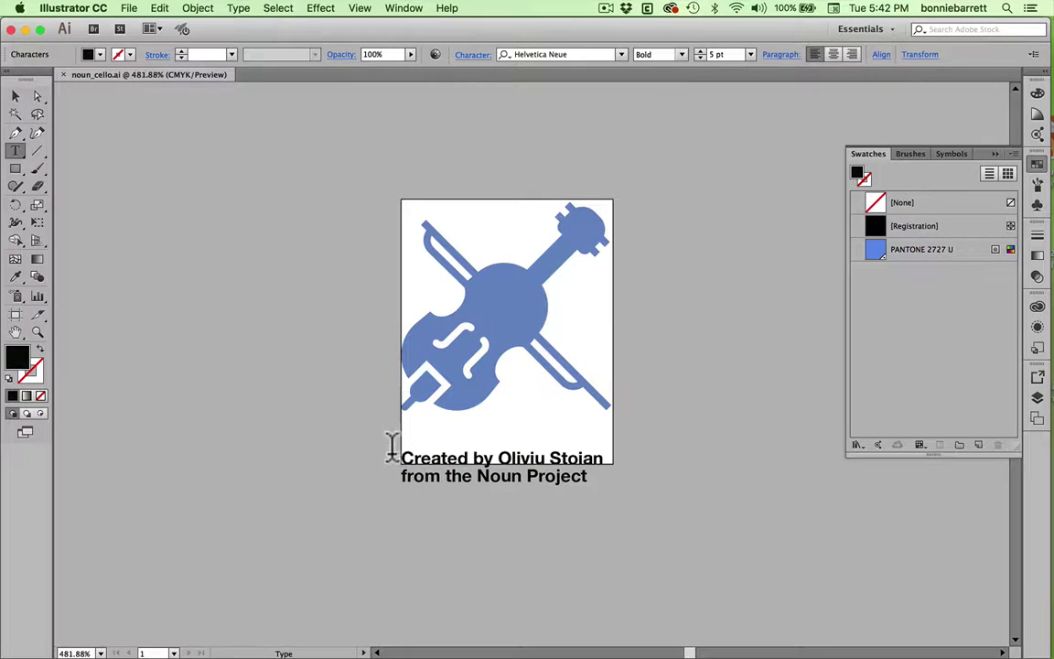
pyautogui.moveTo(397, 454); pyautogui.dragTo(604, 462)
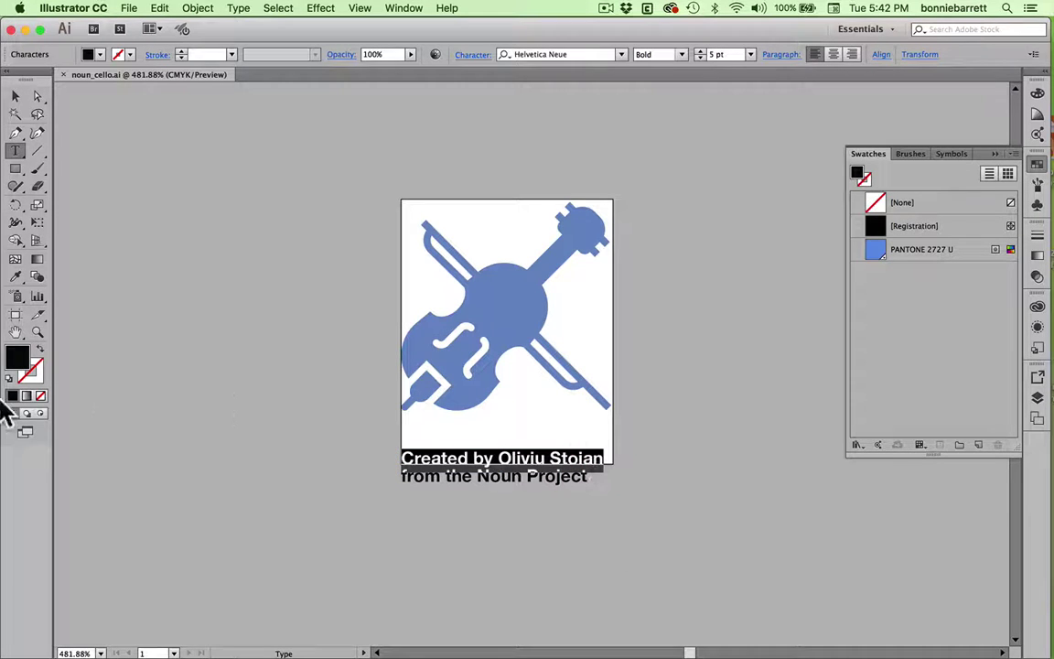
# - Return to InDesign's Normal screen mode and paste the creator credit into the text frame at the foot of the middle brochure panel
pyautogui.moveTo(11, 402)
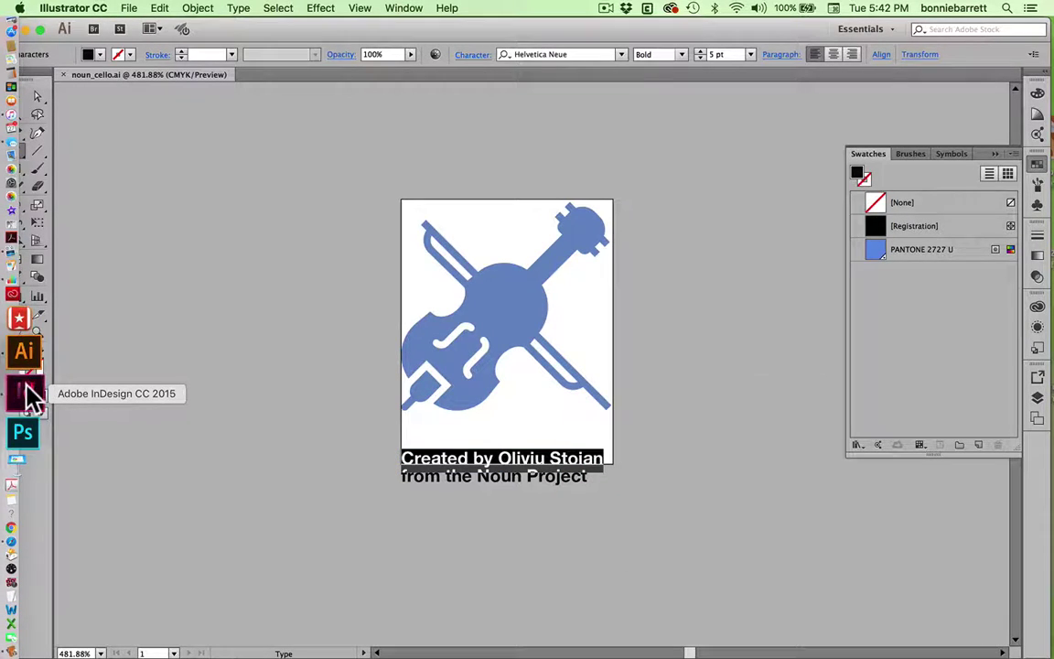
pyautogui.click(25, 396)
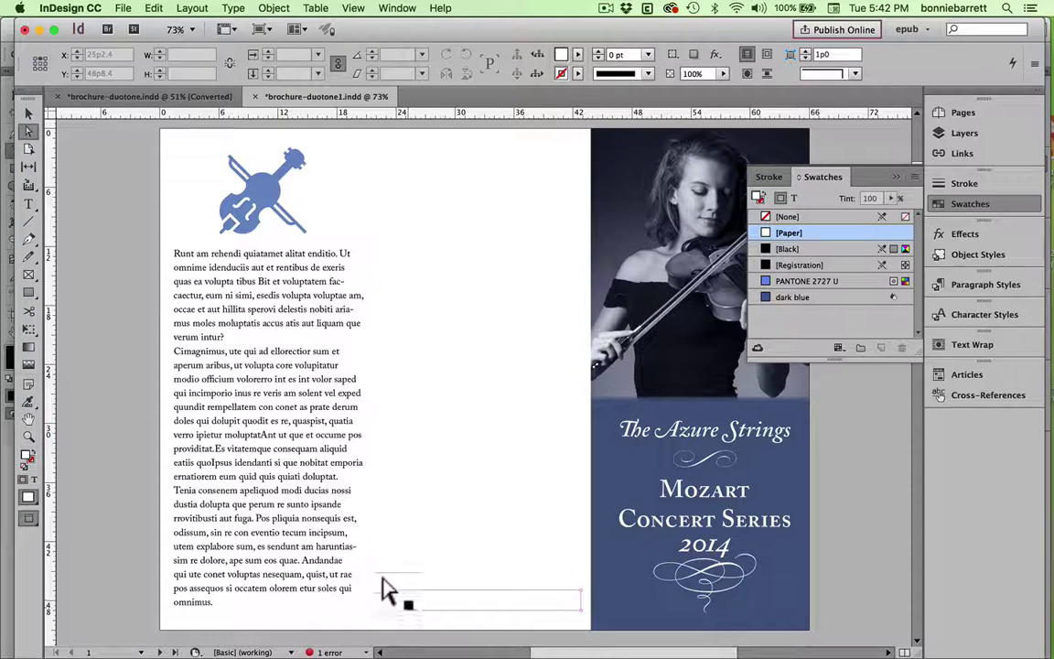
pyautogui.click(261, 28)
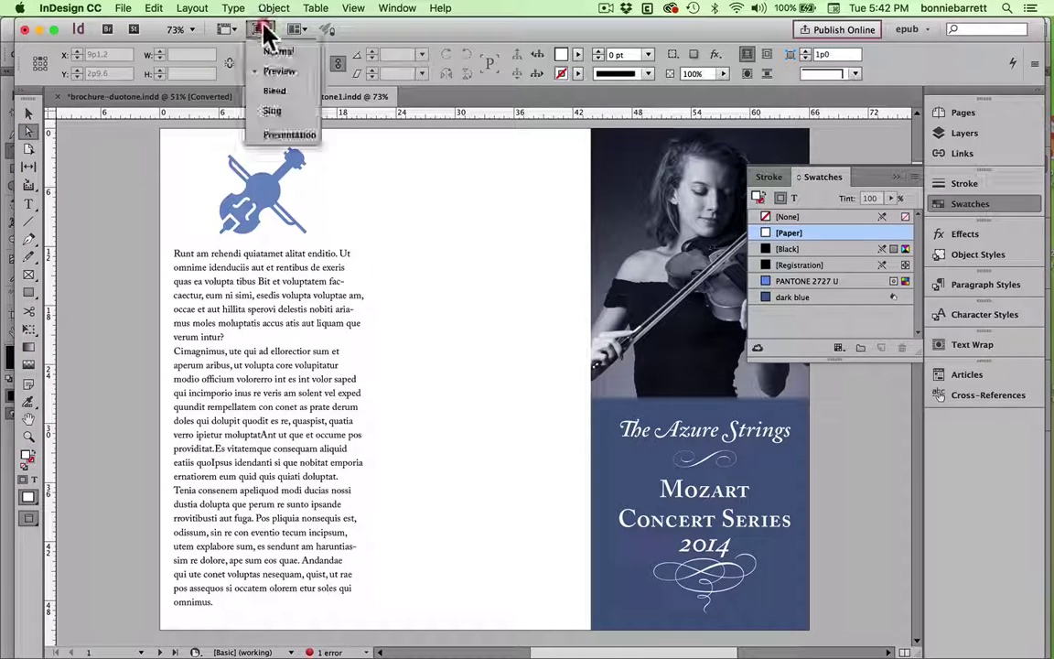
pyautogui.click(275, 47)
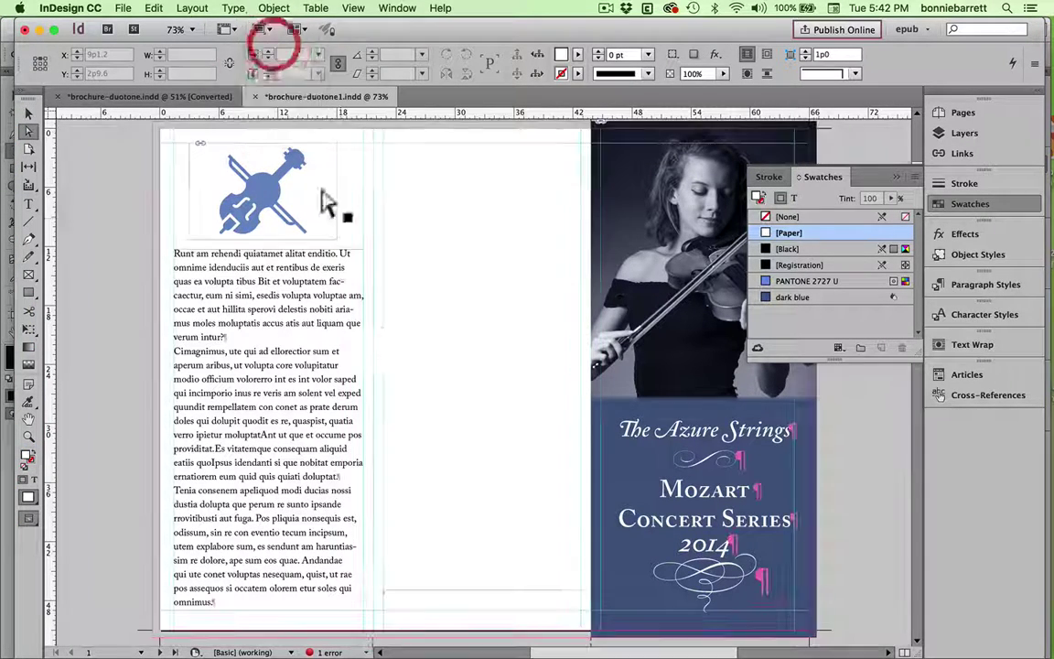
pyautogui.doubleClick(384, 590)
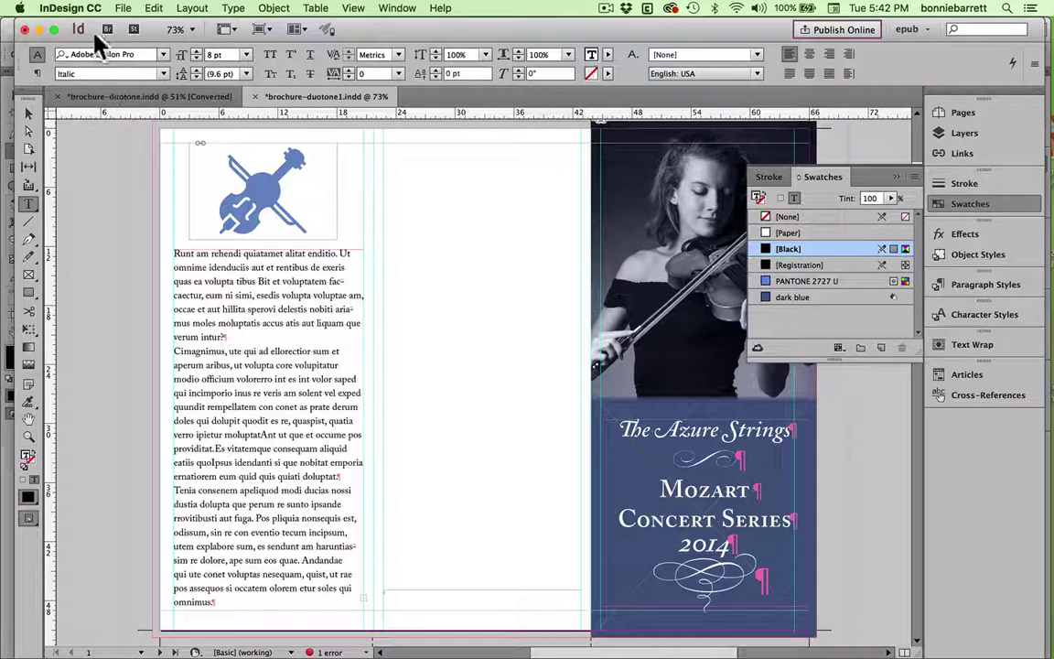
pyautogui.click(150, 9)
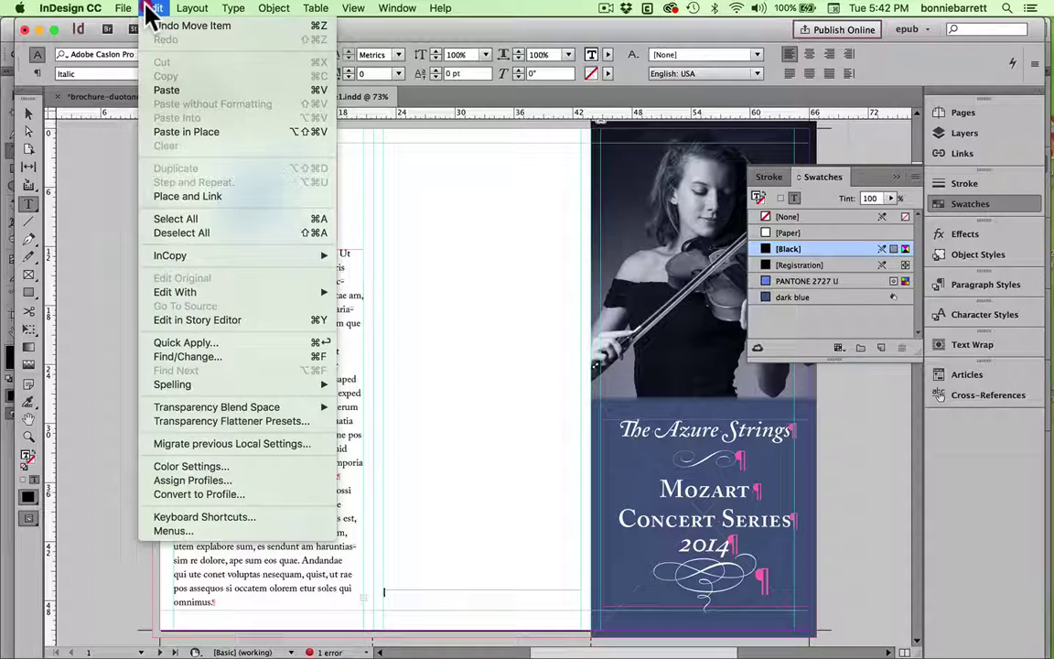
pyautogui.click(167, 90)
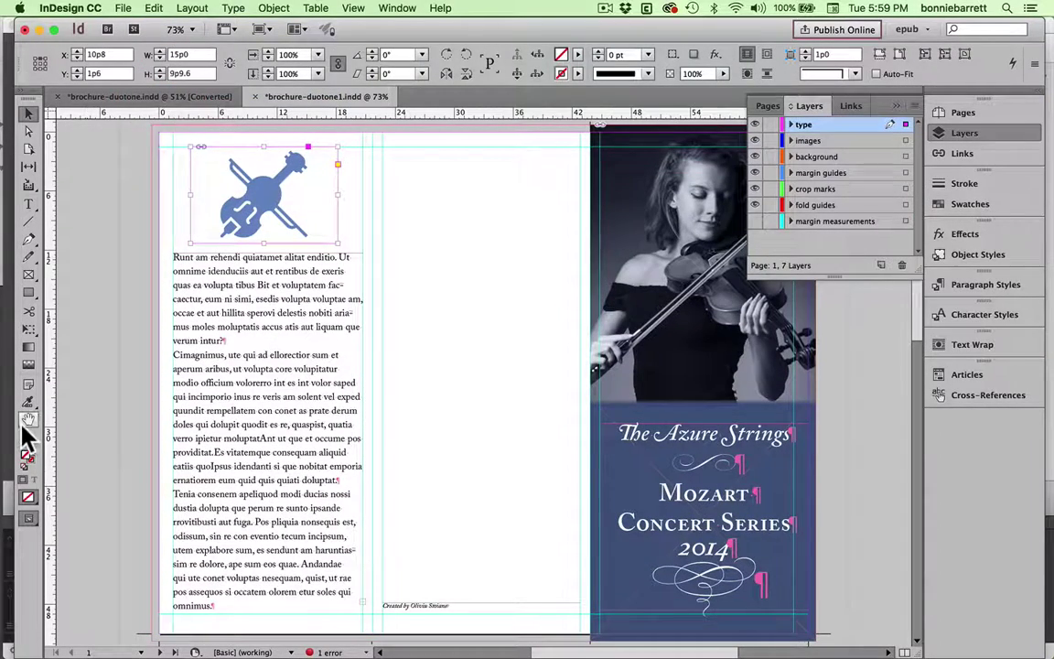
# - Insert "Cello Icon" before "Created by" in the credit line at the foot of the middle panel
pyautogui.click(28, 436)
pyautogui.moveTo(353, 562); pyautogui.dragTo(572, 626)
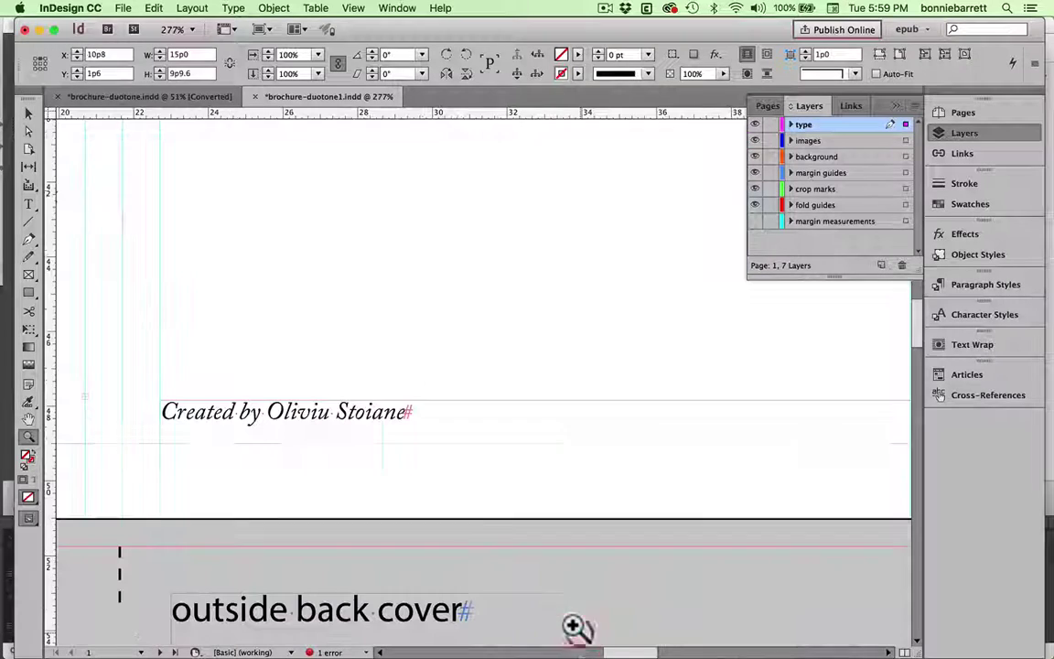
pyautogui.click(28, 203)
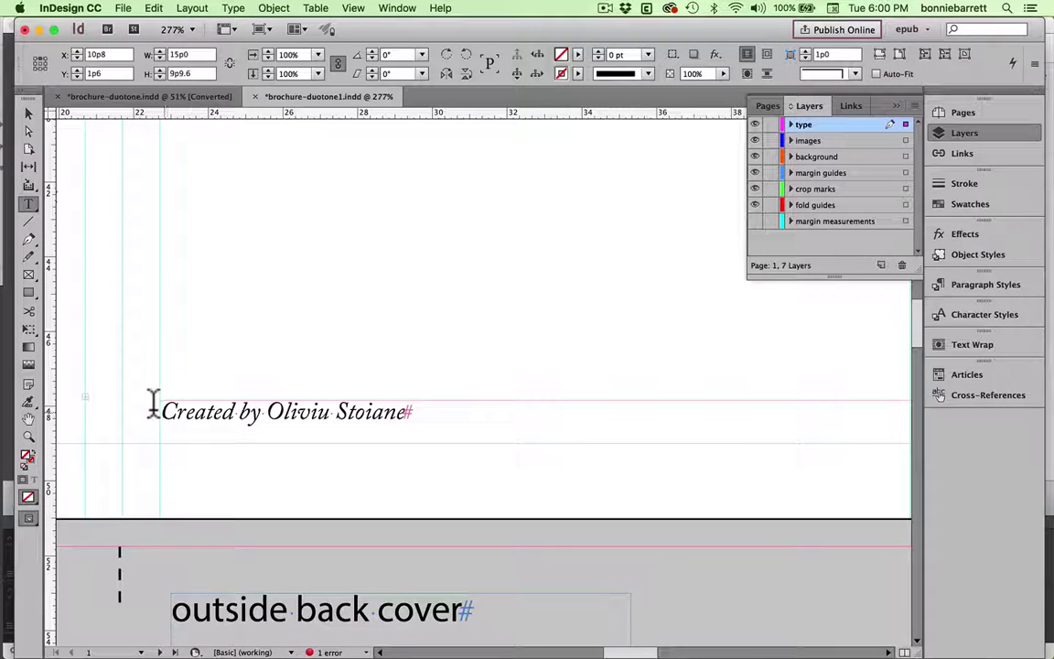
pyautogui.click(155, 409)
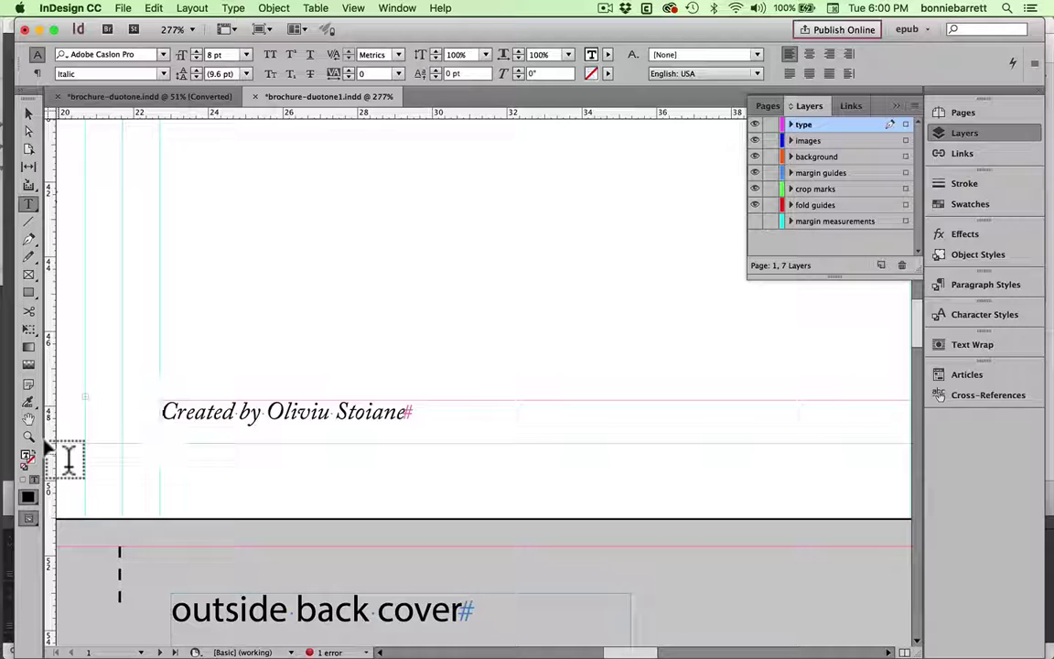
pyautogui.write('Cello ')
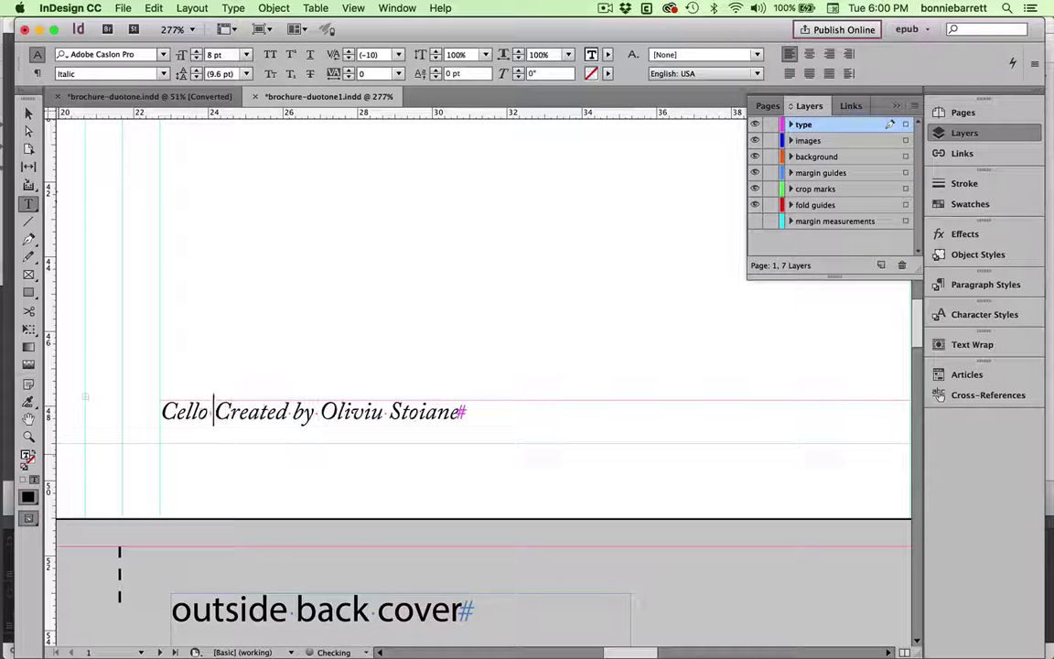
pyautogui.write('Icon')
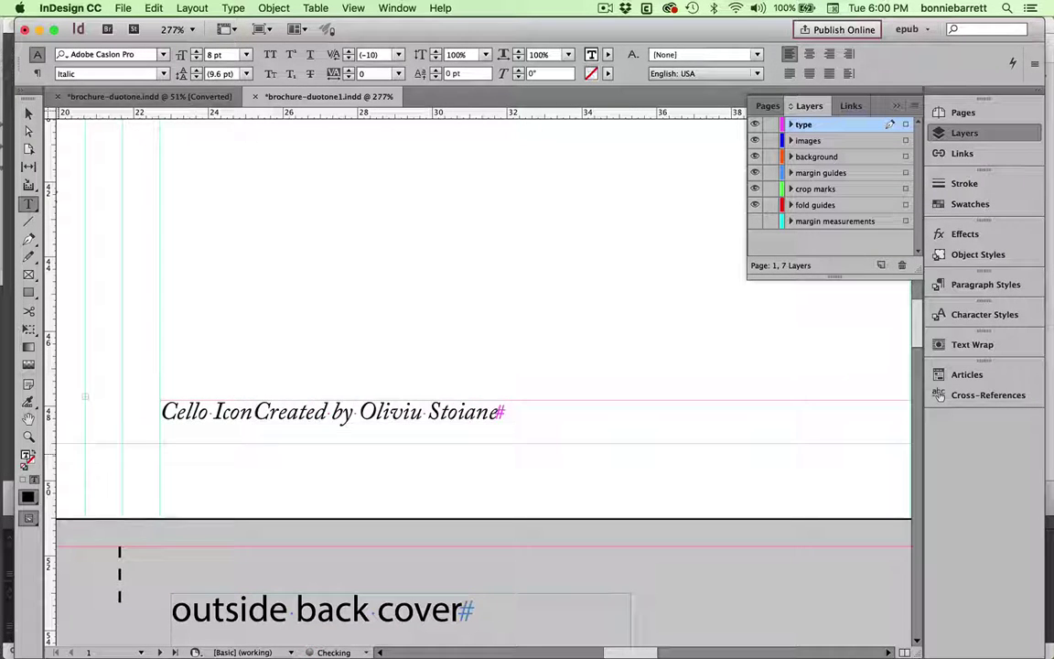
# - Append "from the Noun Project" after the creator's name in the credit line, with a capital P in Project
pyautogui.click(491, 404)
pyautogui.write('from')
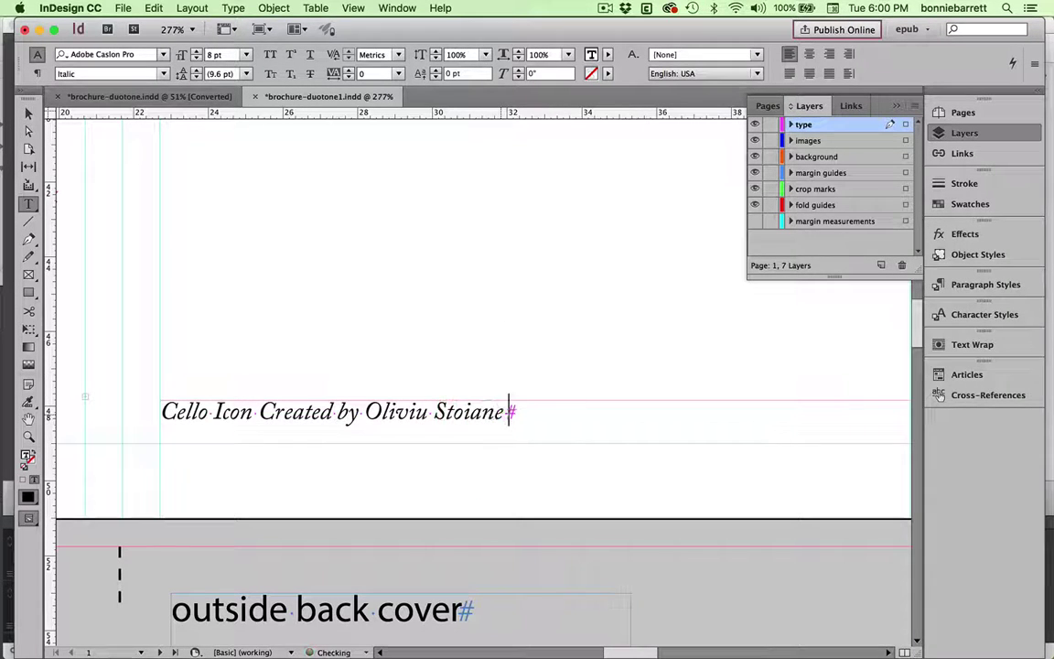
pyautogui.write(' the N')
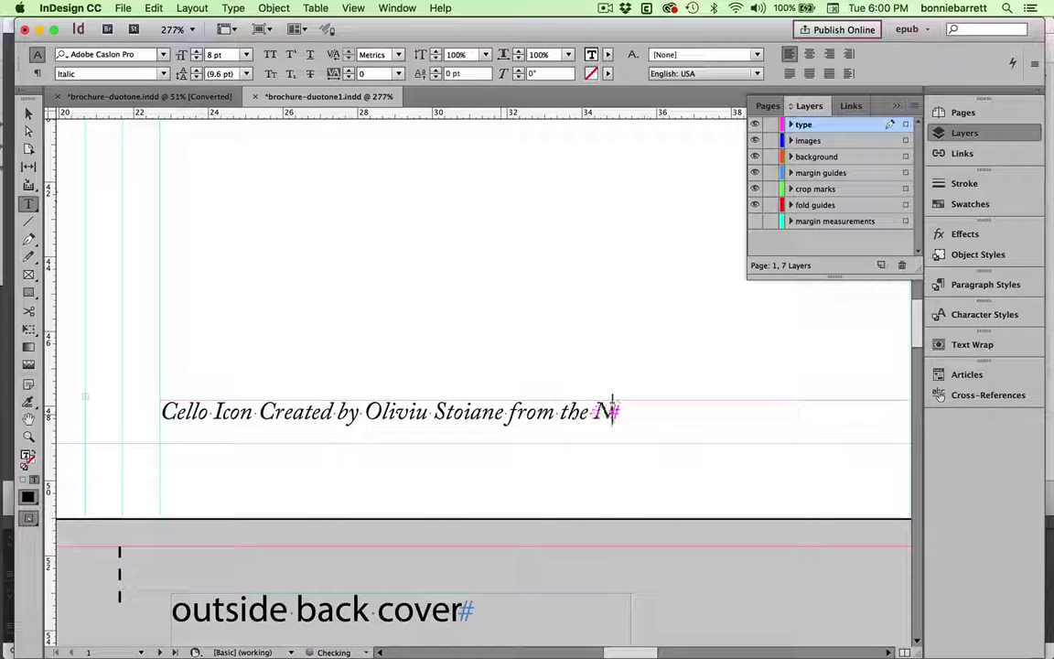
pyautogui.write('oun pro')
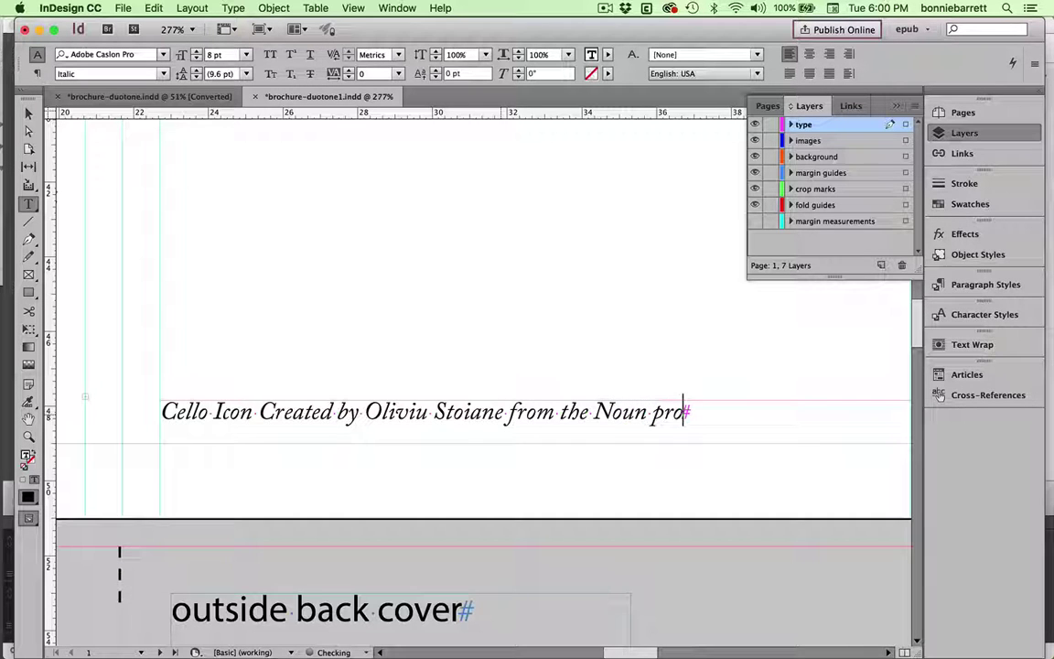
pyautogui.write('ject')
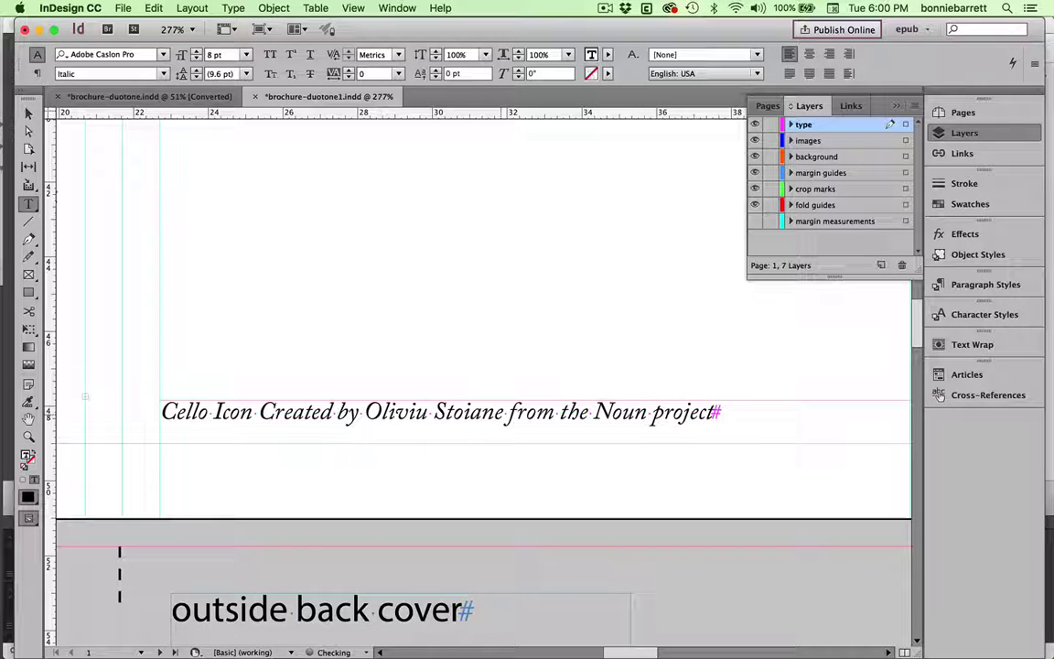
pyautogui.click(655, 411)
pyautogui.press('BackSpace')
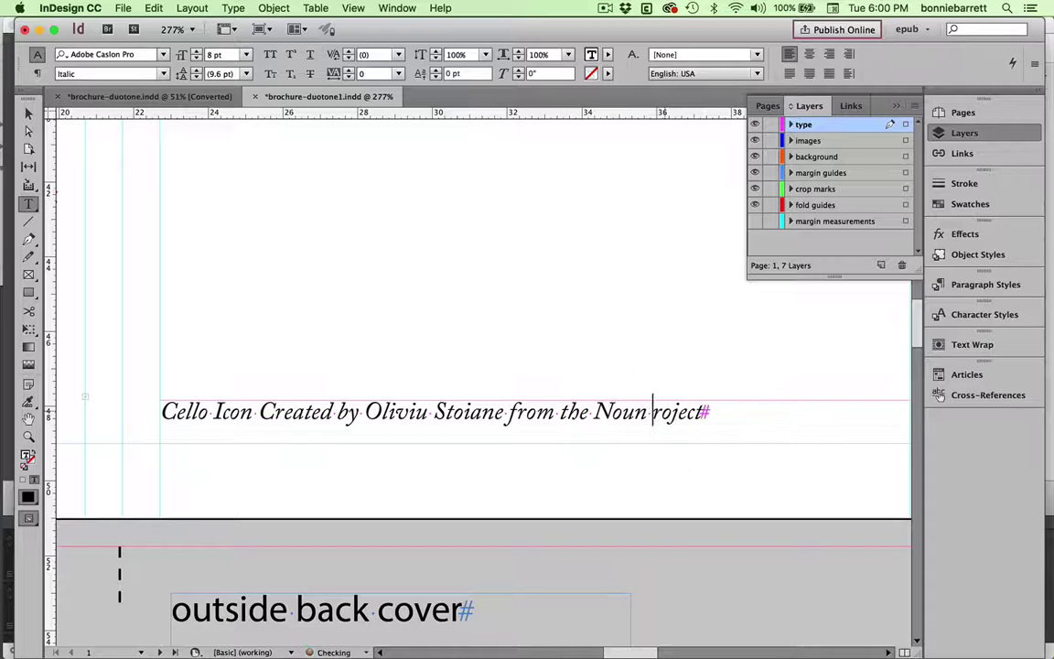
pyautogui.write('P')
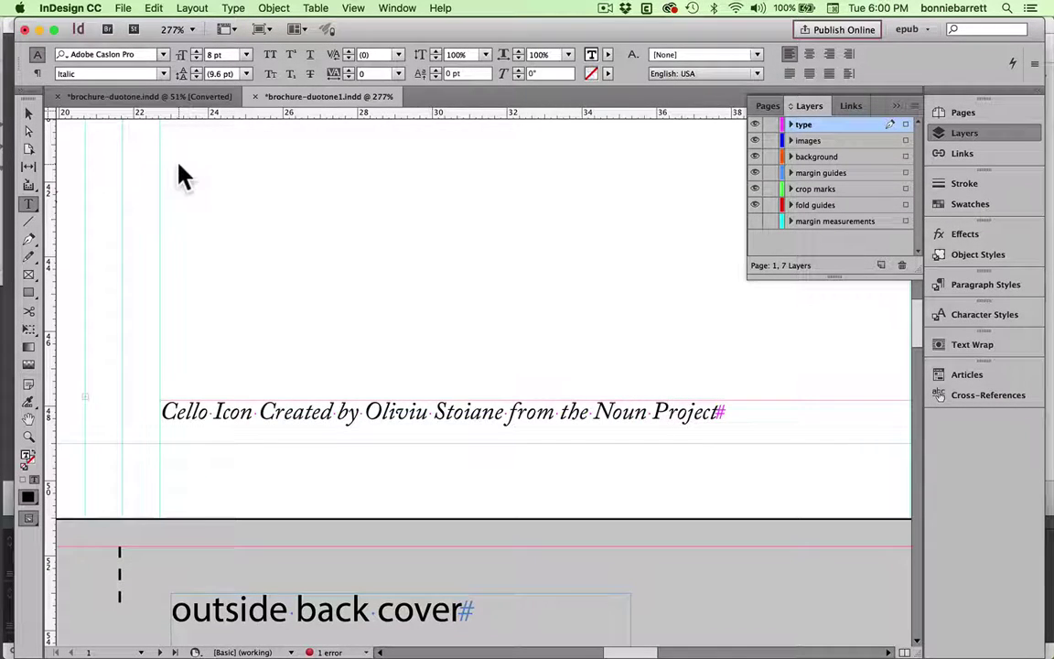
# - Fit the page in view and move the cello graphic frame from the type layer to the images layer
pyautogui.press('super+minus')
pyautogui.press('super+0')
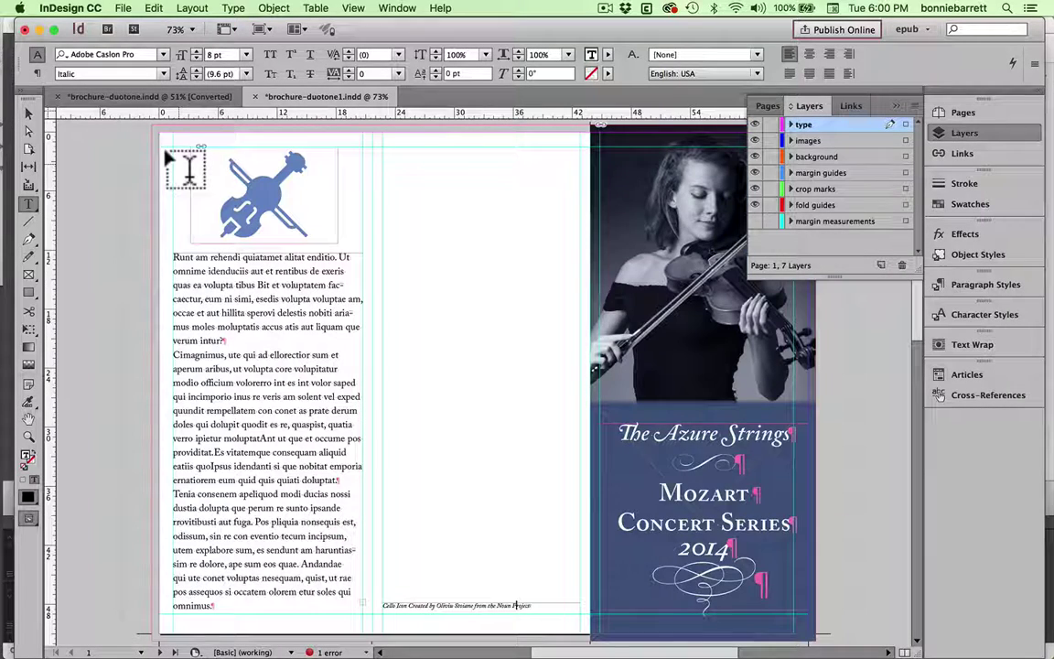
pyautogui.press('Escape')
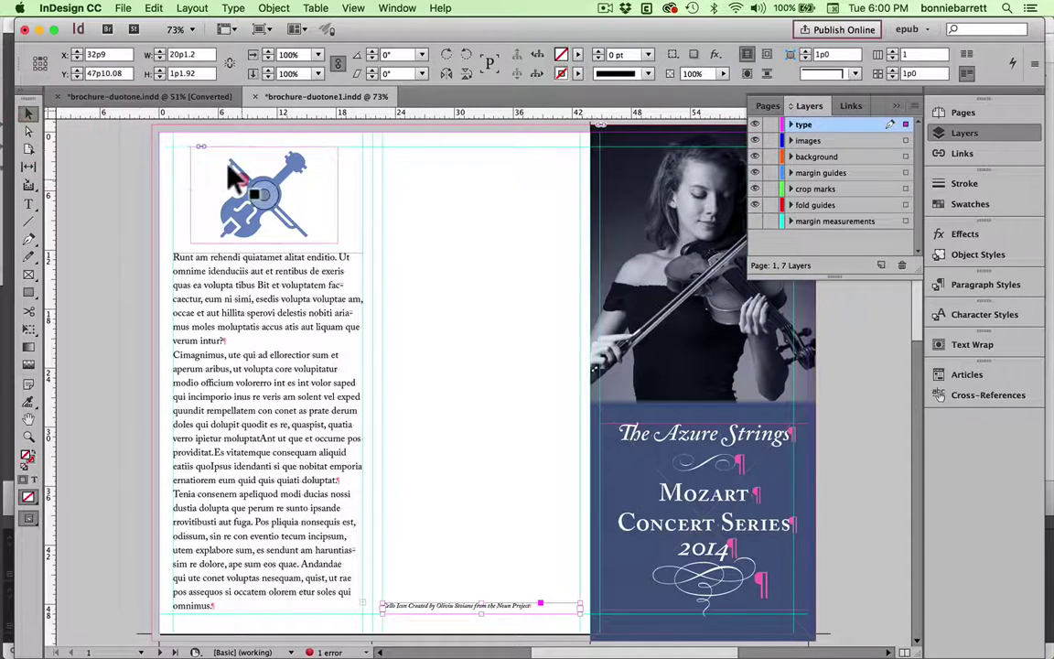
pyautogui.click(234, 174)
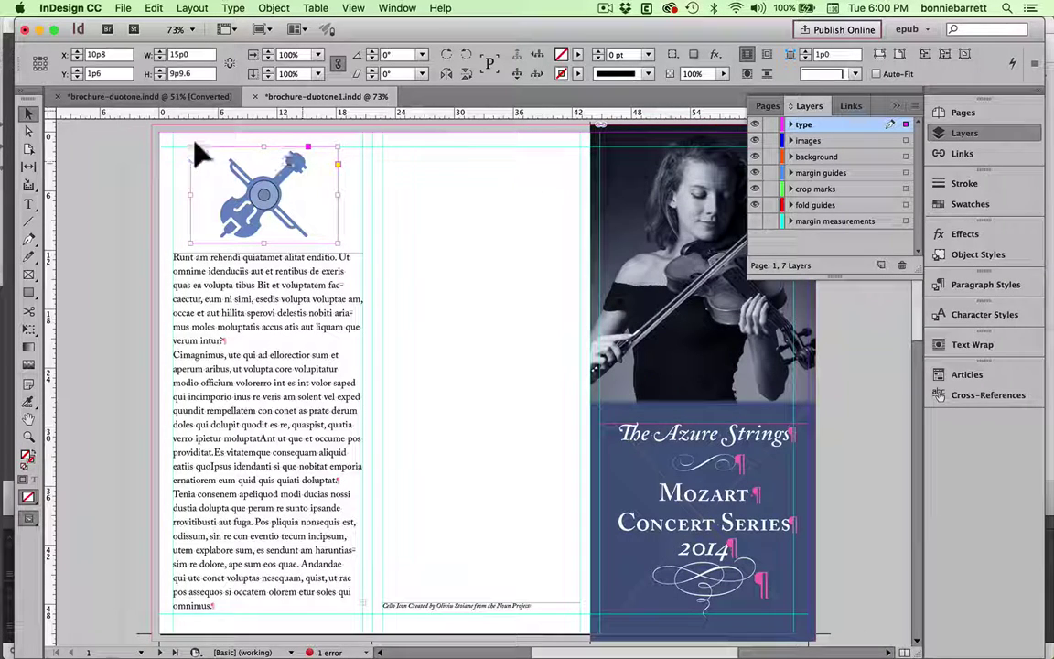
pyautogui.moveTo(166, 148); pyautogui.dragTo(416, 187)
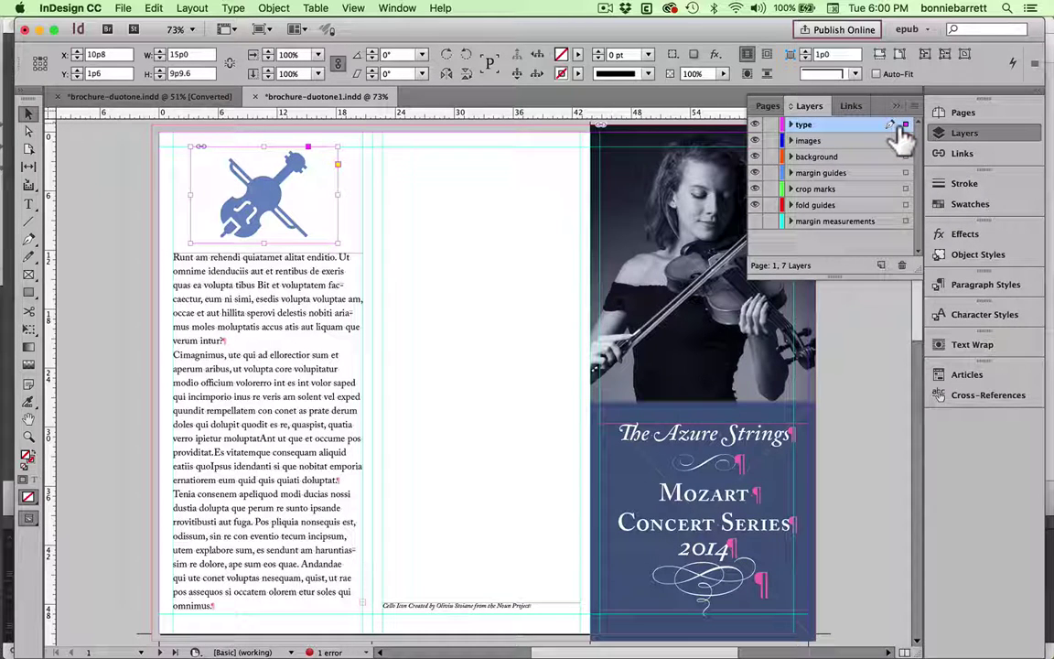
pyautogui.moveTo(901, 126); pyautogui.dragTo(905, 141)
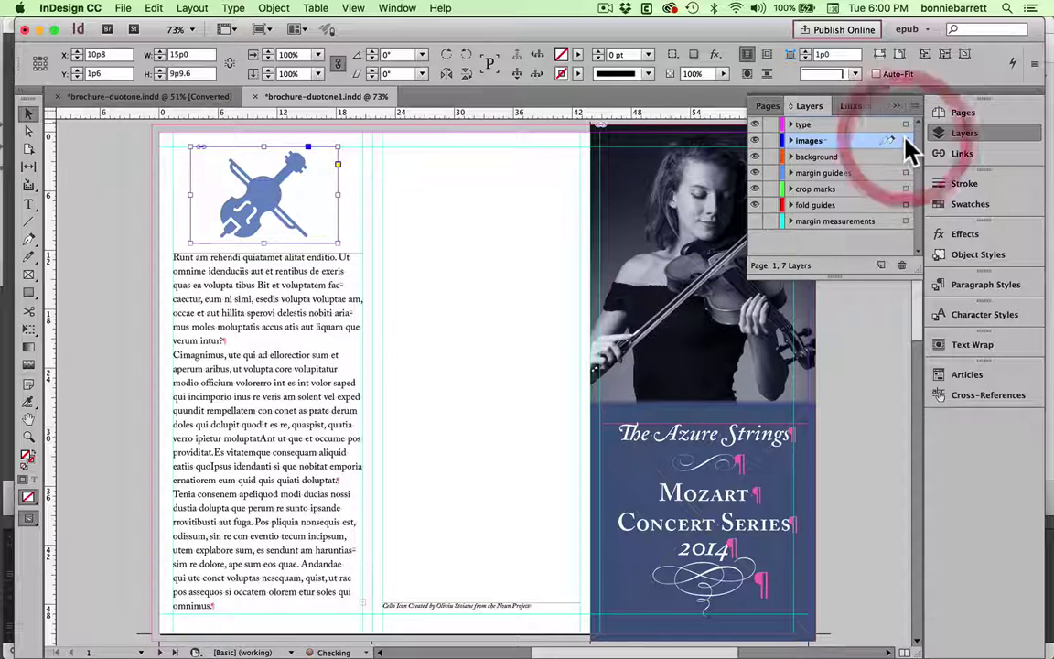
# - Check which objects belong to the images, type and background layers by hiding and reshowing each layer in turn
pyautogui.click(755, 140)
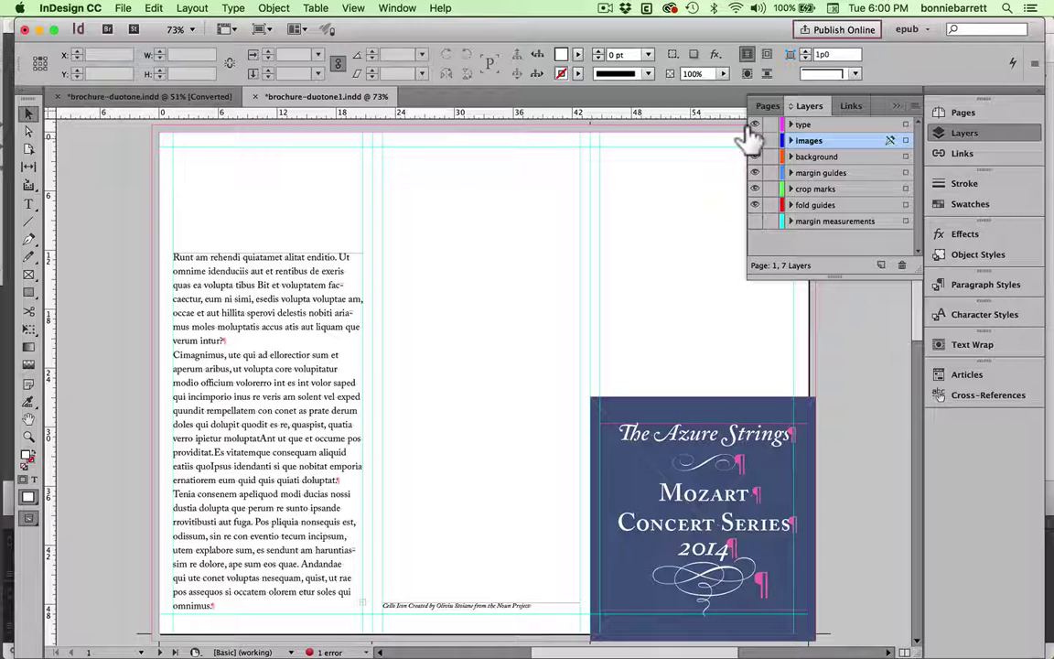
pyautogui.click(754, 140)
pyautogui.click(754, 125)
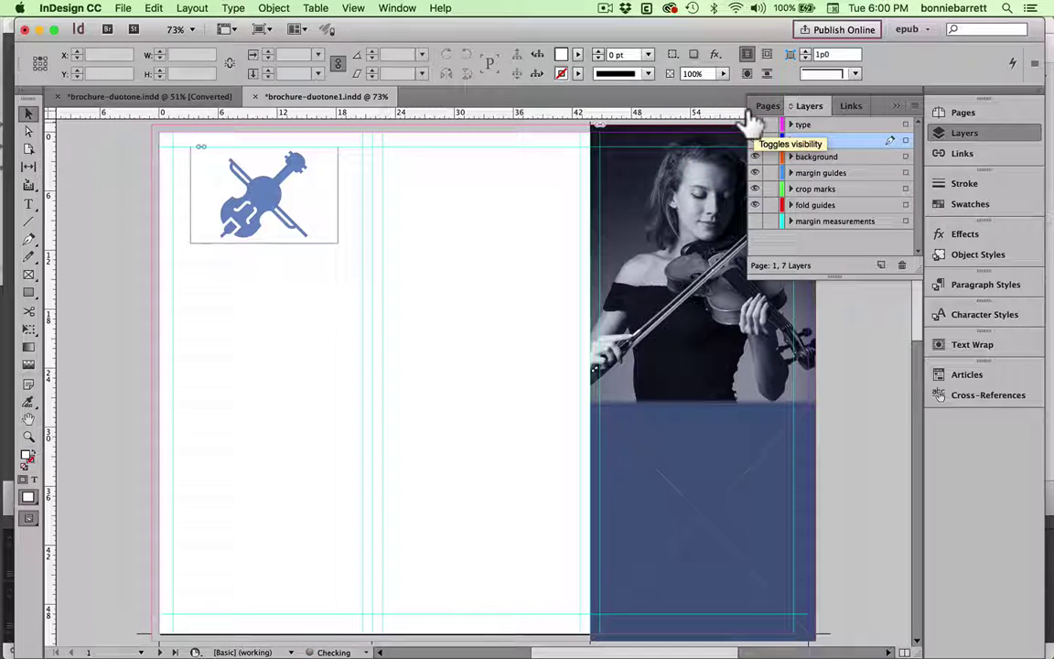
pyautogui.click(755, 124)
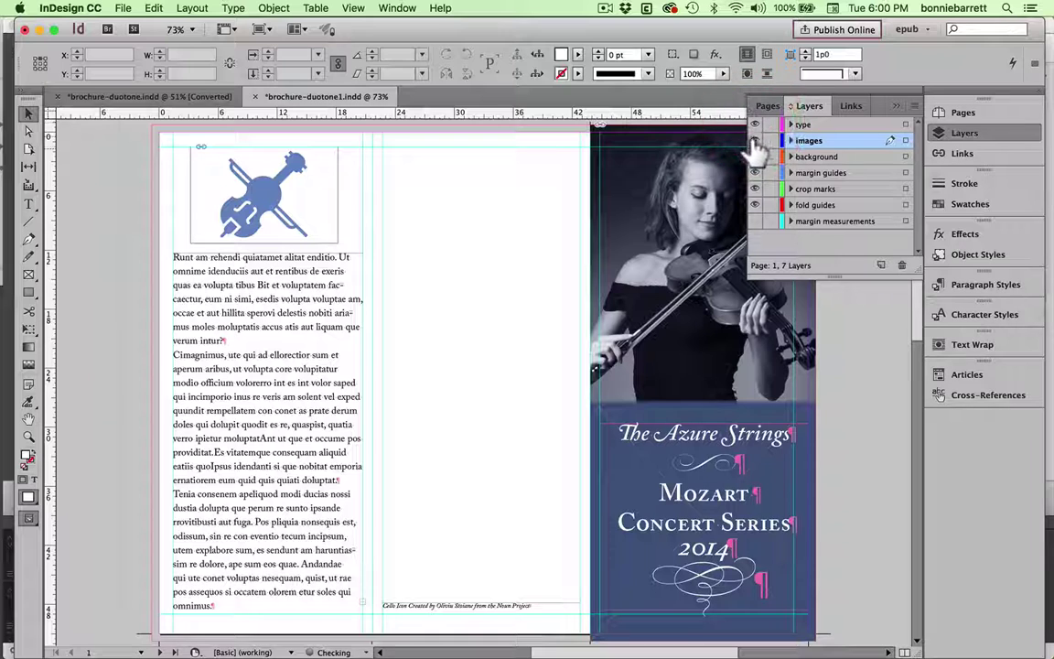
pyautogui.click(754, 156)
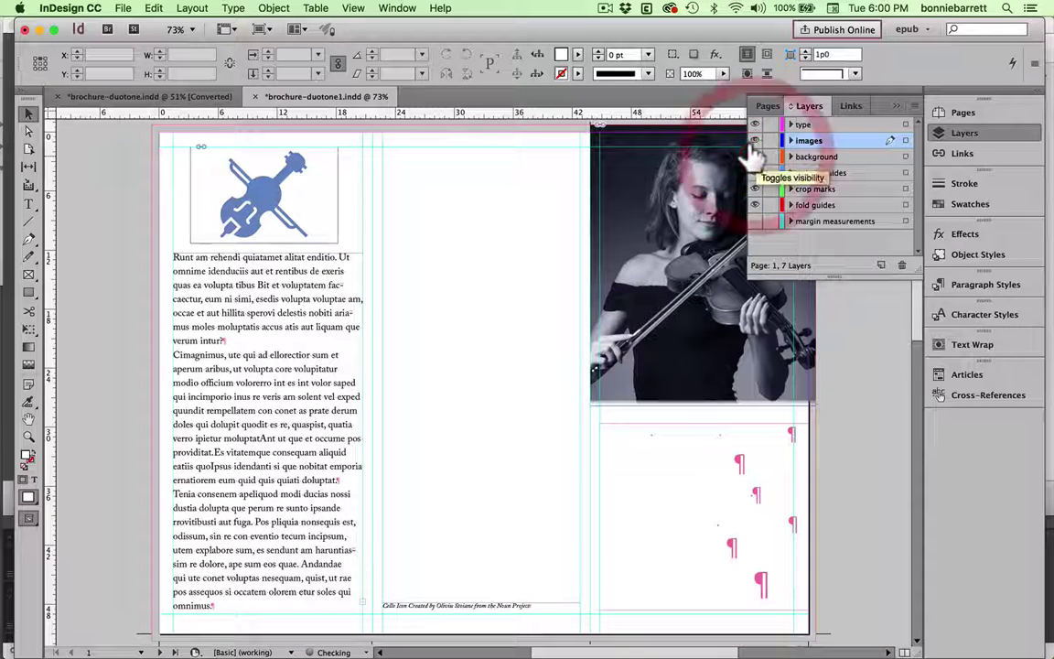
pyautogui.click(755, 156)
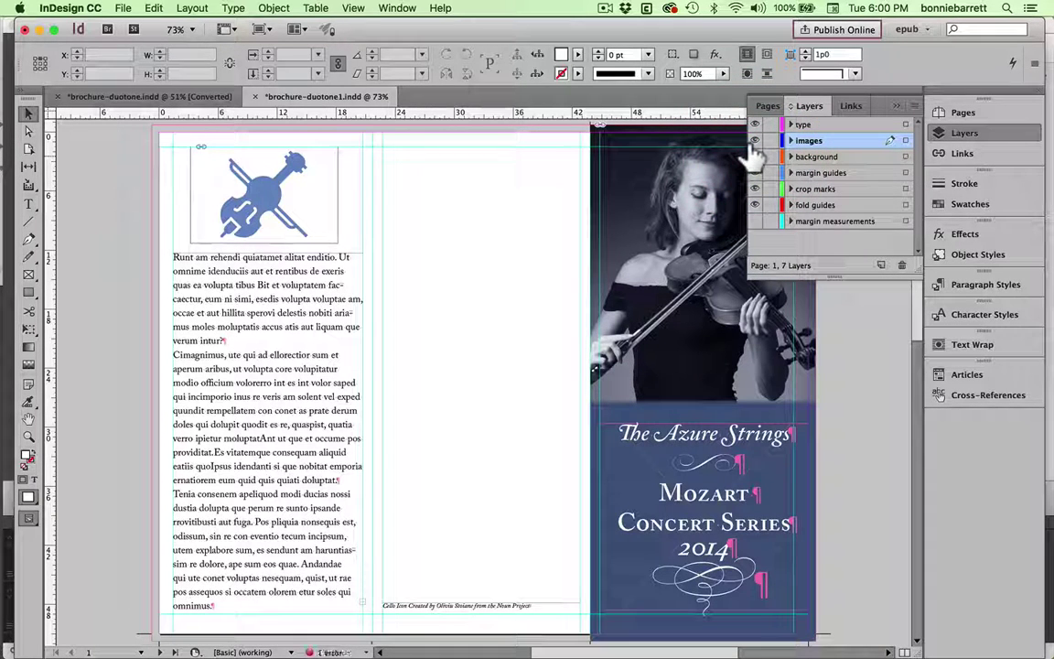